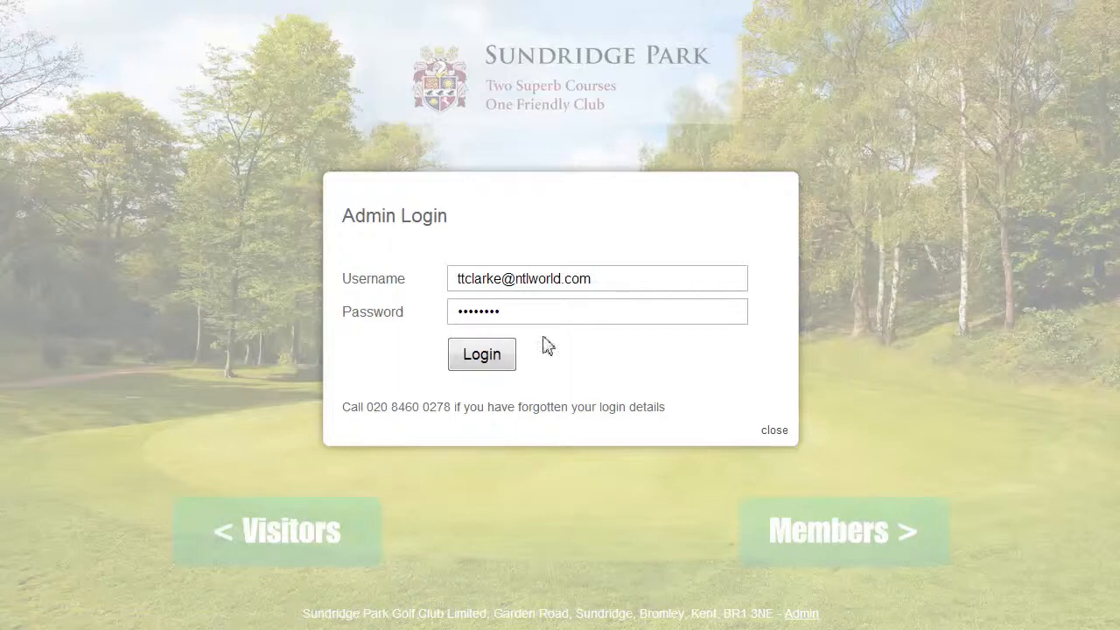
{"action": "left_click", "coordinate": [483, 355]}
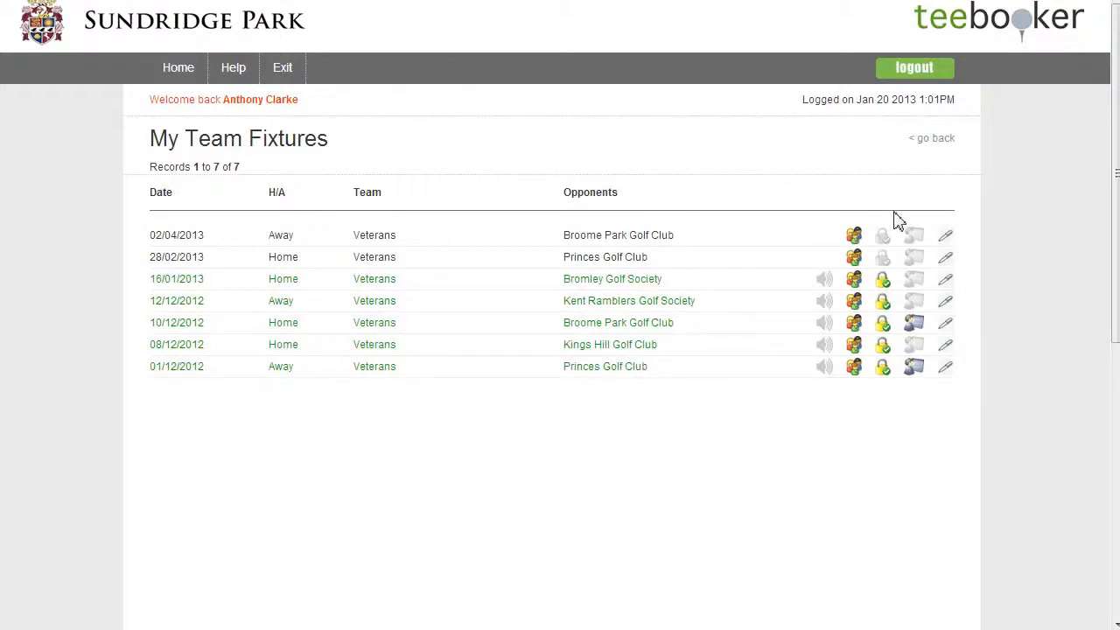
{"action": "left_click", "coordinate": [929, 78]}
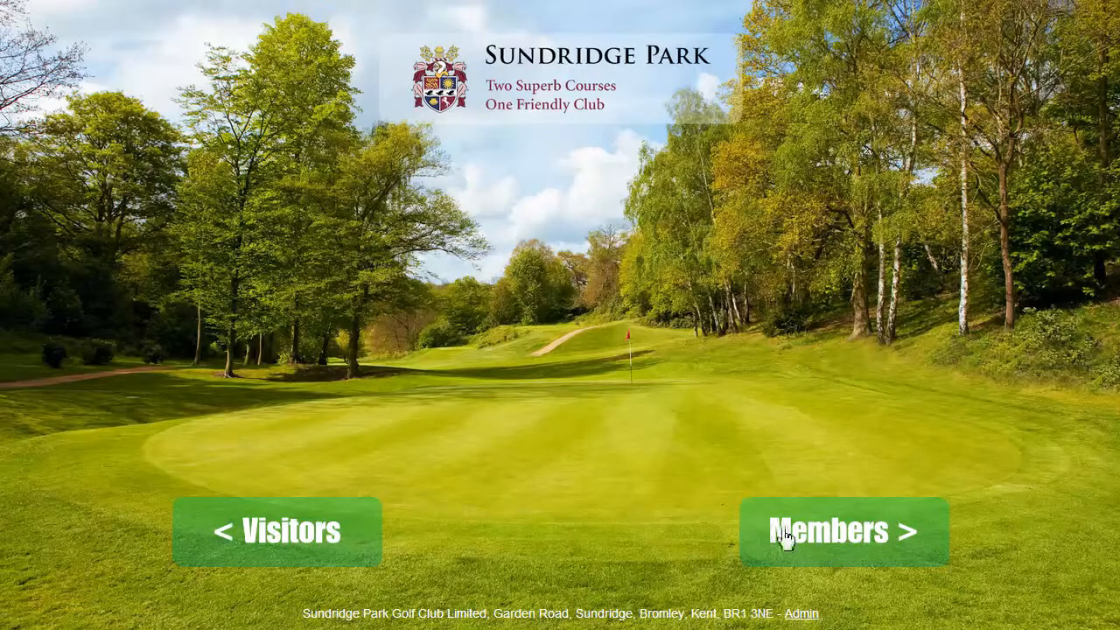
{"action": "left_click", "coordinate": [838, 534]}
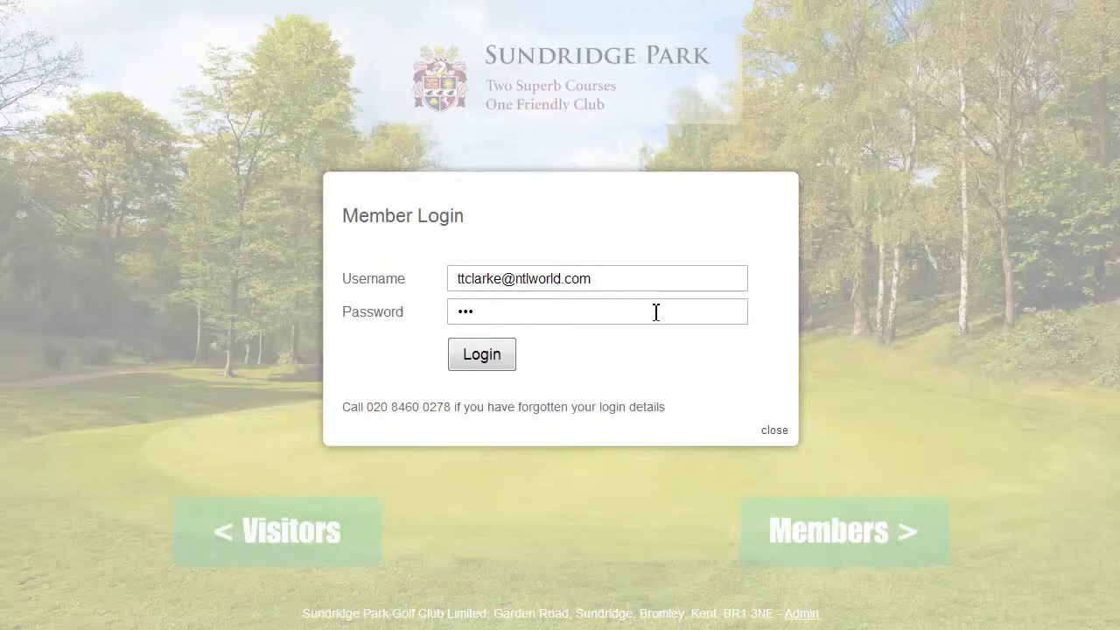
{"action": "left_click", "coordinate": [773, 431]}
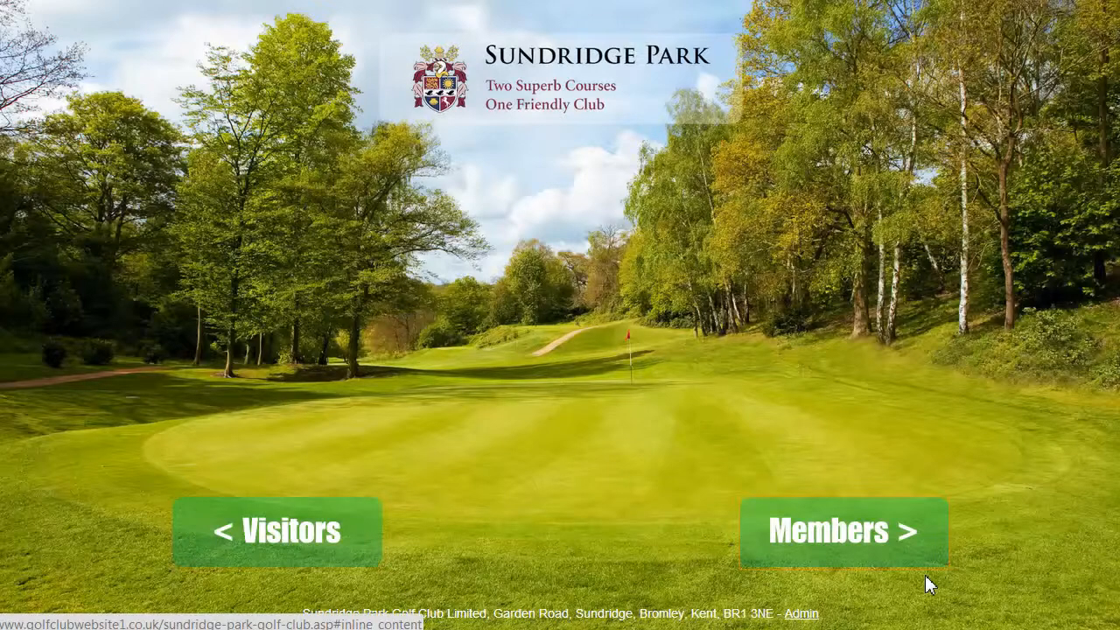
Log in through the admin login with the filled-in credentials, and check the help videos list before returning to the fixtures list.
{"action": "left_click", "coordinate": [903, 591]}
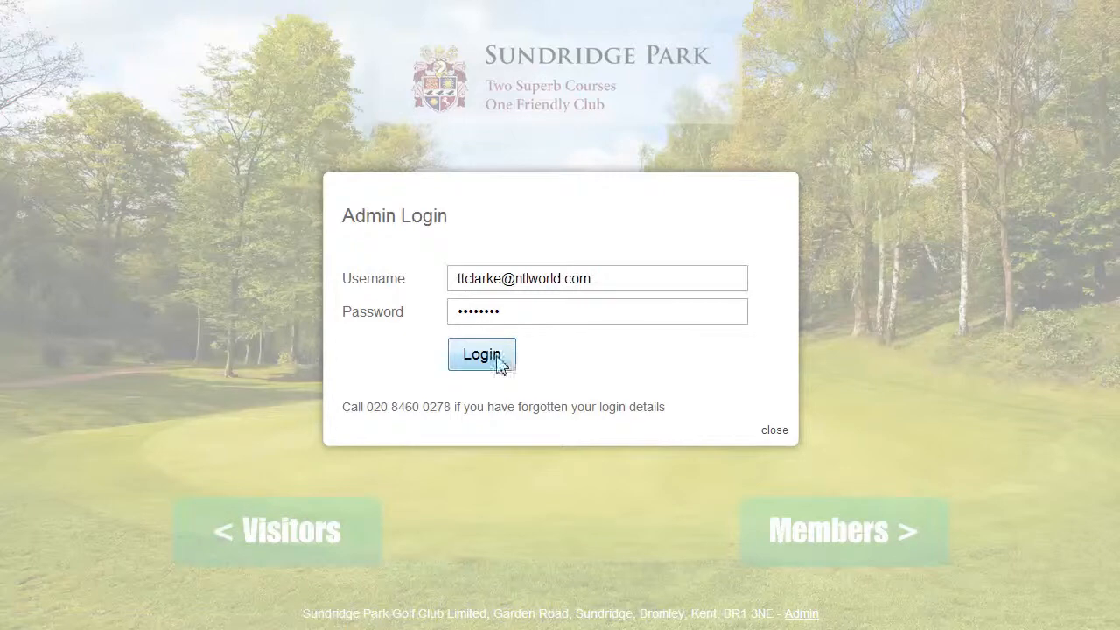
{"action": "left_click", "coordinate": [501, 366]}
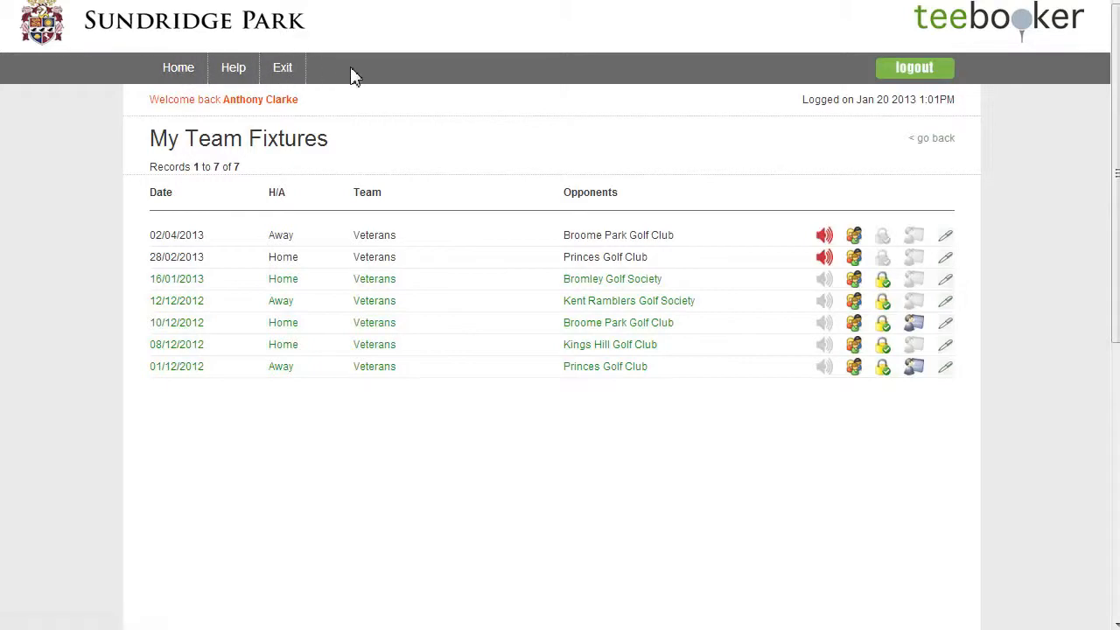
{"action": "left_click", "coordinate": [225, 77]}
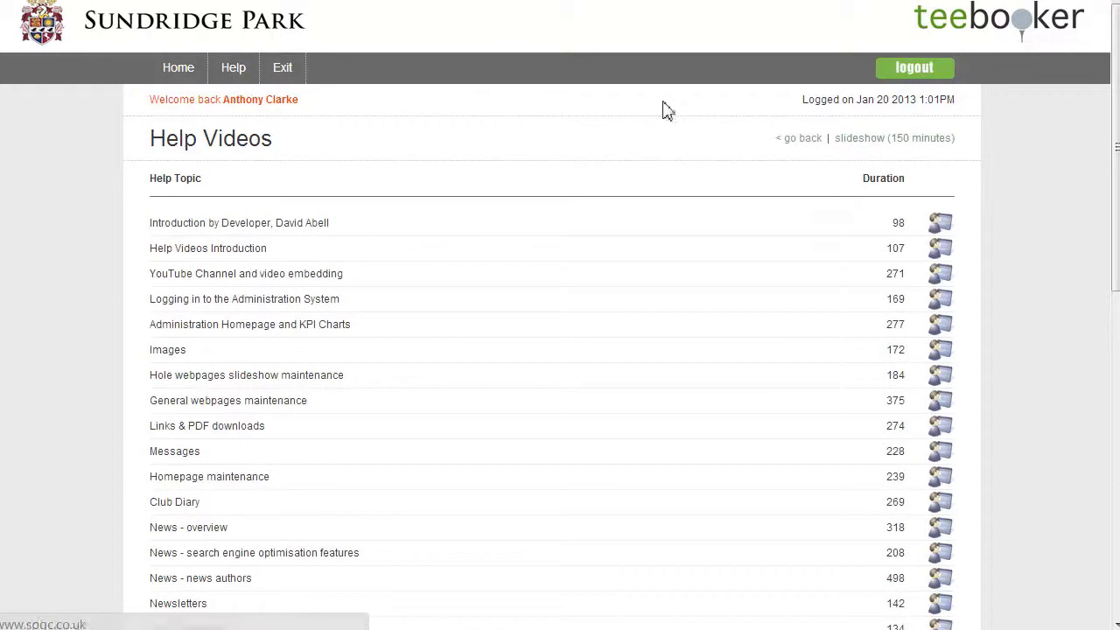
{"action": "left_click", "coordinate": [181, 75]}
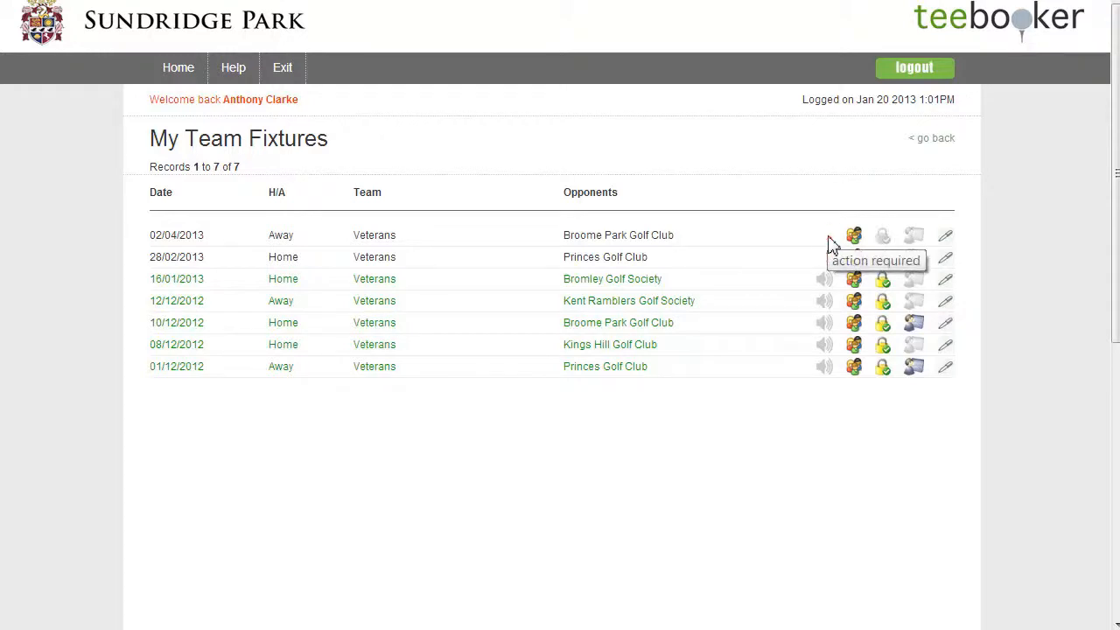
Open the 02/04/2013 Veterans away fixture against Broome Park Golf Club for editing and read its availability notice.
{"action": "left_click", "coordinate": [947, 239]}
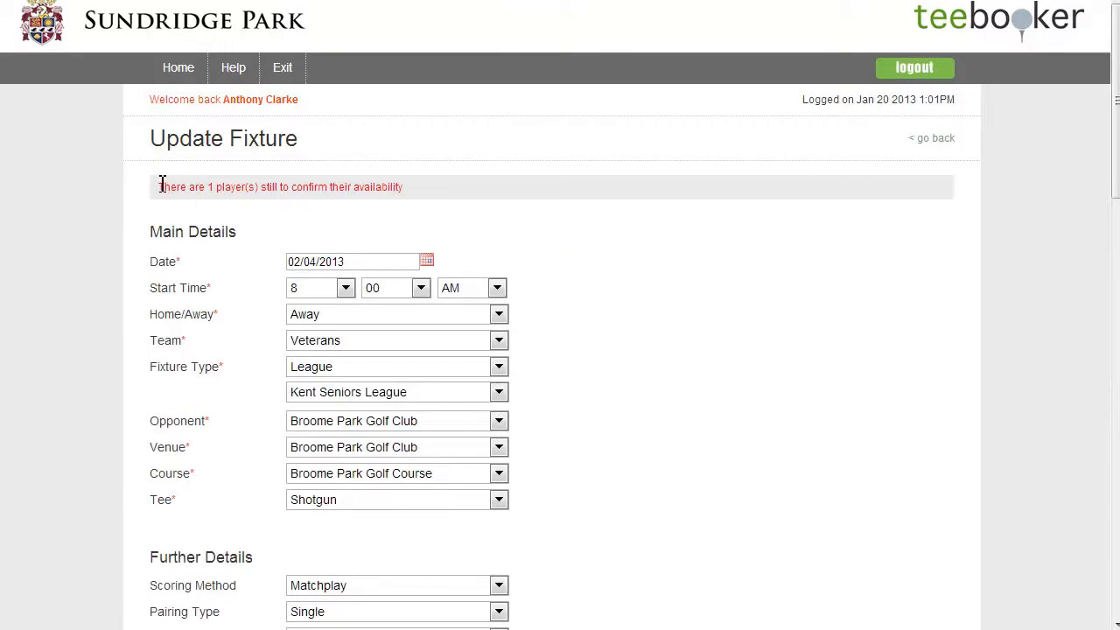
{"action": "left_click_drag", "start_coordinate": [165, 186], "coordinate": [451, 184]}
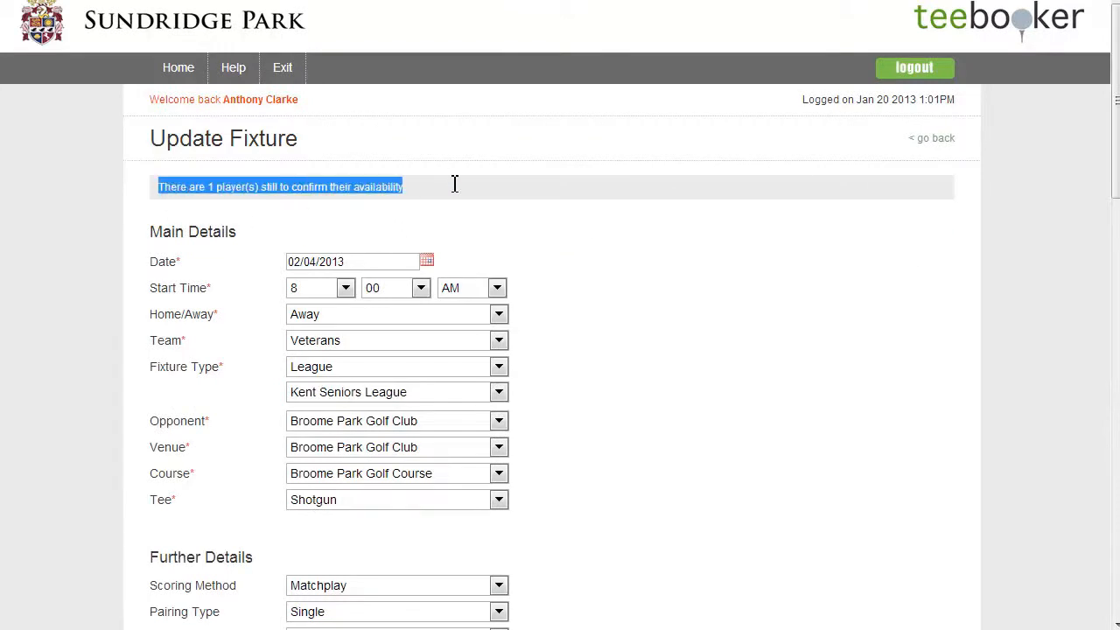
{"action": "left_click", "coordinate": [467, 200]}
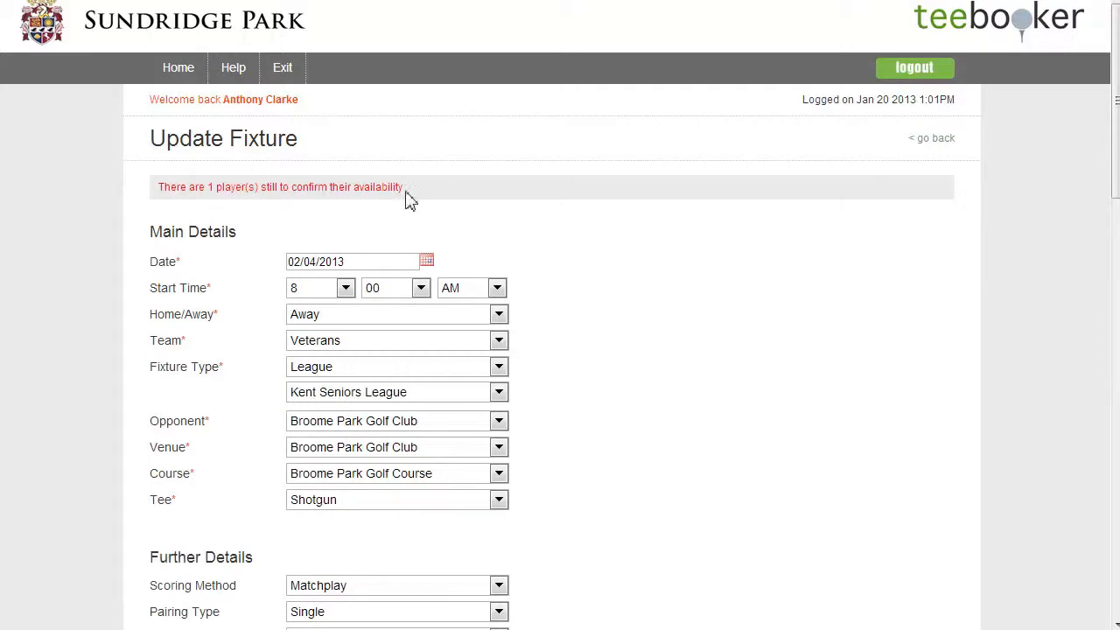
Set the unconfirmed player's availability to confirmed, update that player's entry, and return to the team fixtures list.
{"action": "left_click_drag", "start_coordinate": [1116, 186], "coordinate": [1113, 543]}
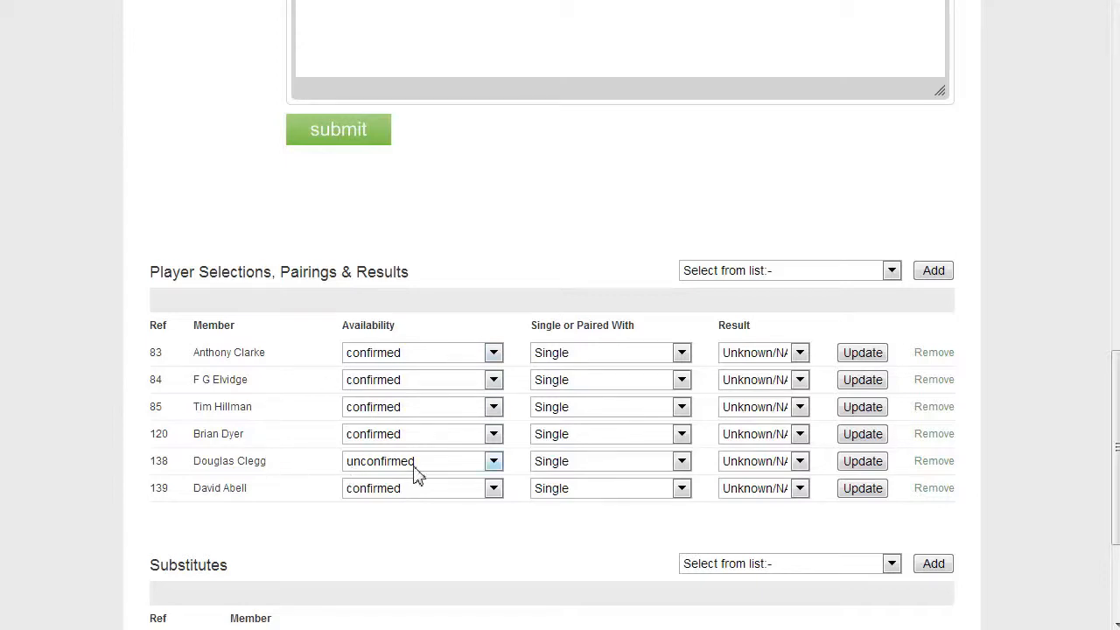
{"action": "left_click", "coordinate": [494, 462]}
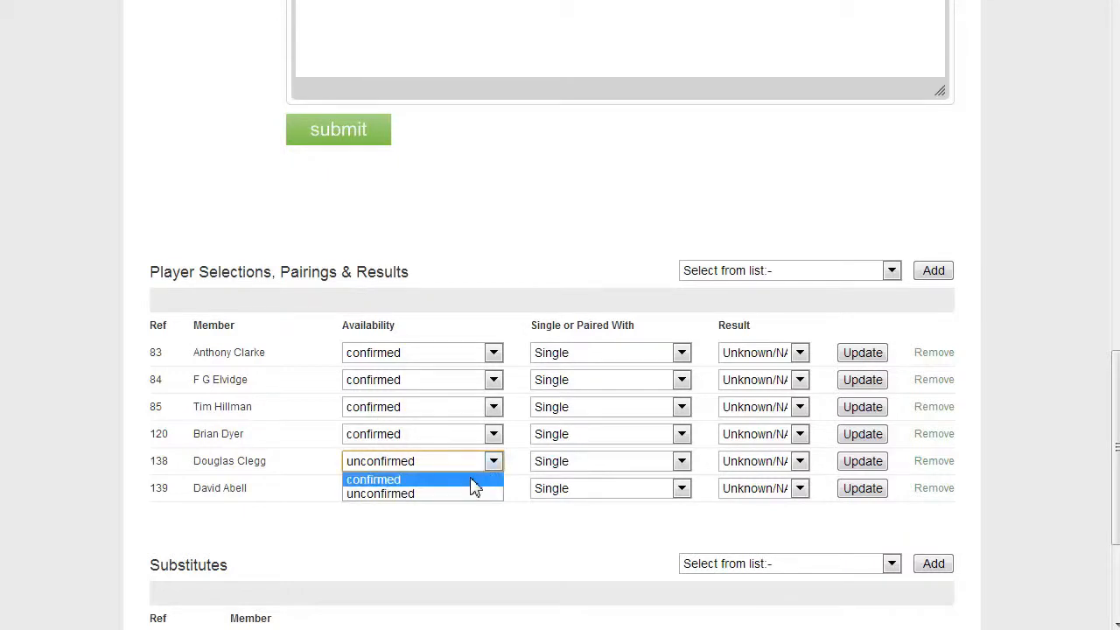
{"action": "left_click", "coordinate": [473, 481]}
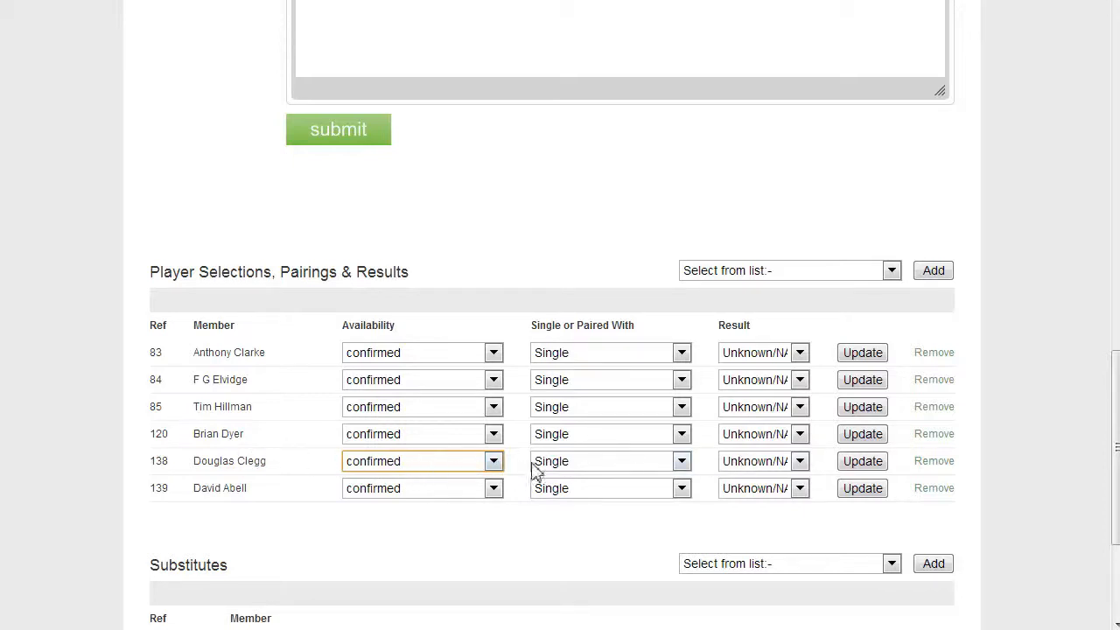
{"action": "left_click", "coordinate": [864, 469]}
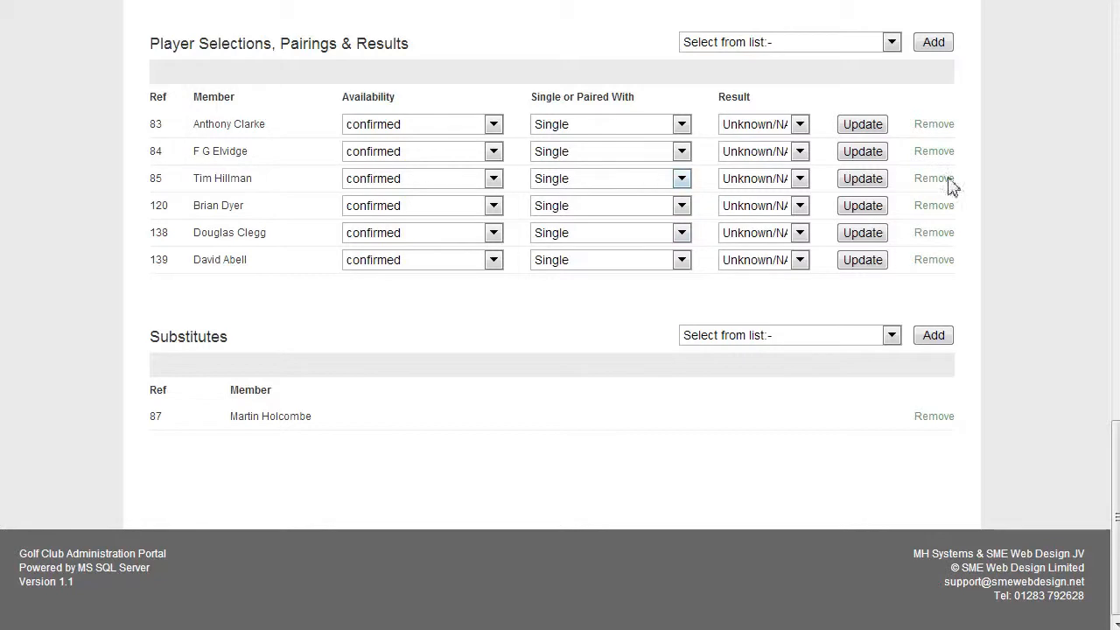
{"action": "left_click_drag", "start_coordinate": [1117, 444], "coordinate": [1117, 101]}
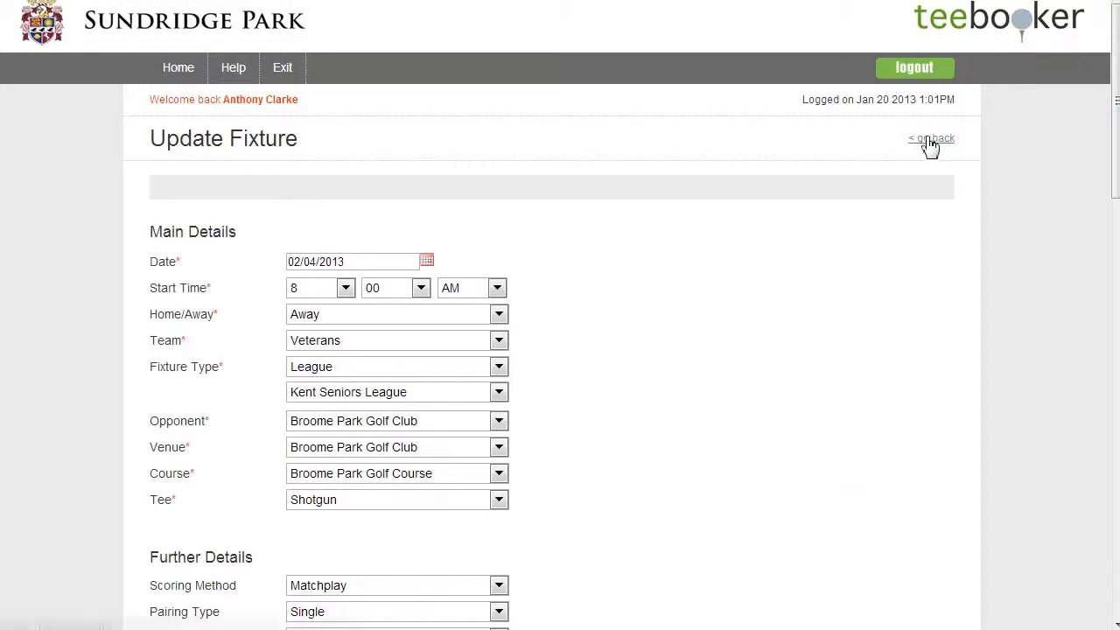
{"action": "left_click", "coordinate": [183, 74]}
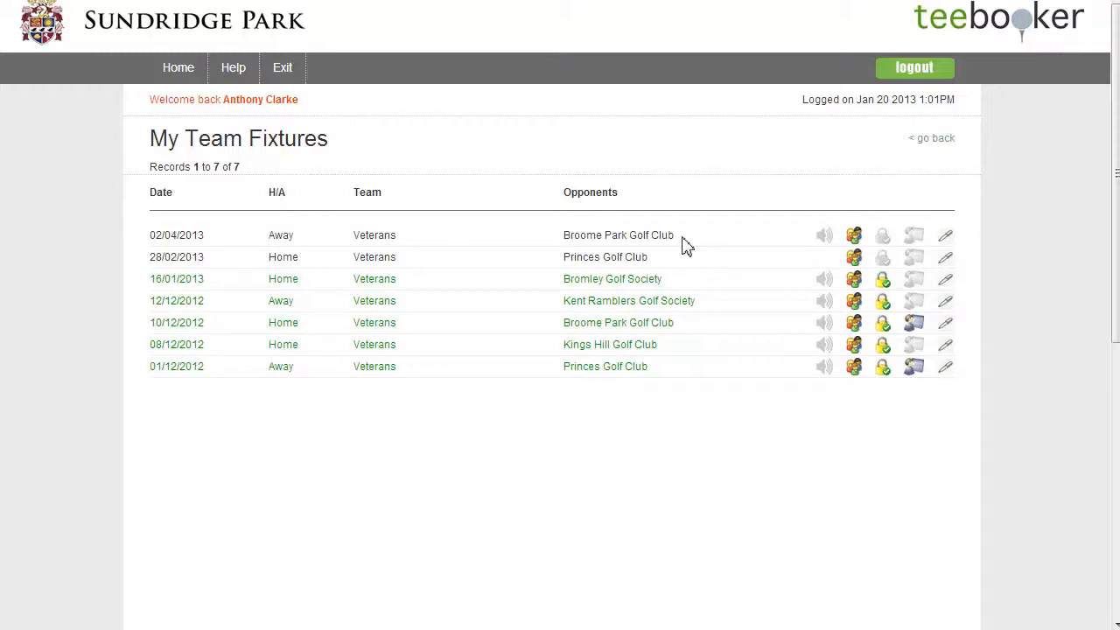
Open the 01/12/2012 Veterans away fixture against Princes Golf Club for editing, at its main and further details.
{"action": "left_click", "coordinate": [947, 368]}
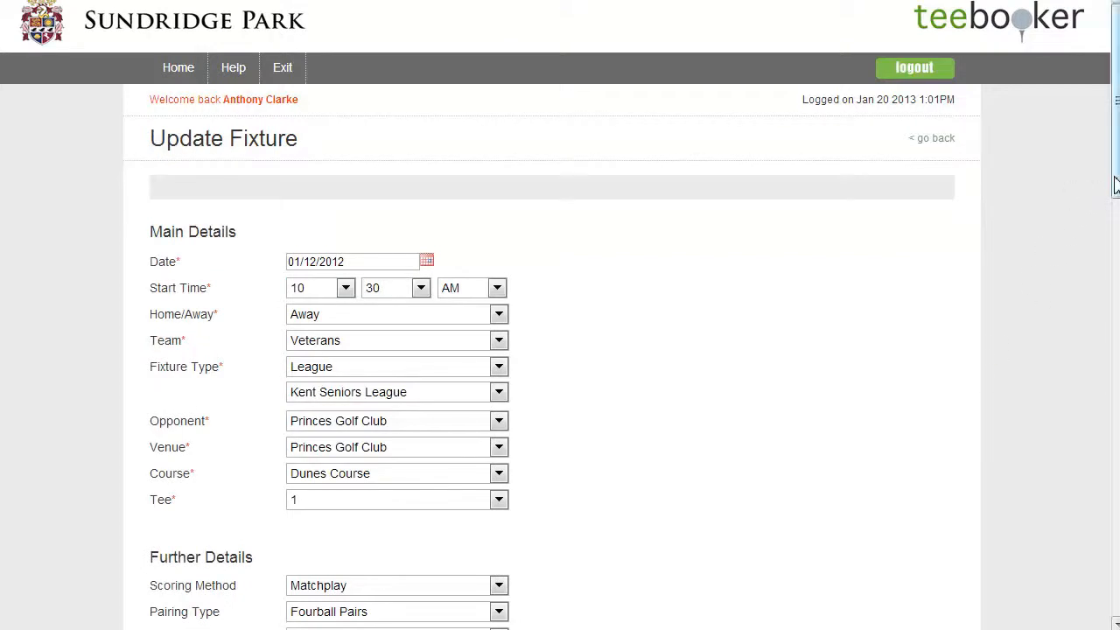
{"action": "left_click_drag", "start_coordinate": [1116, 186], "coordinate": [1113, 236]}
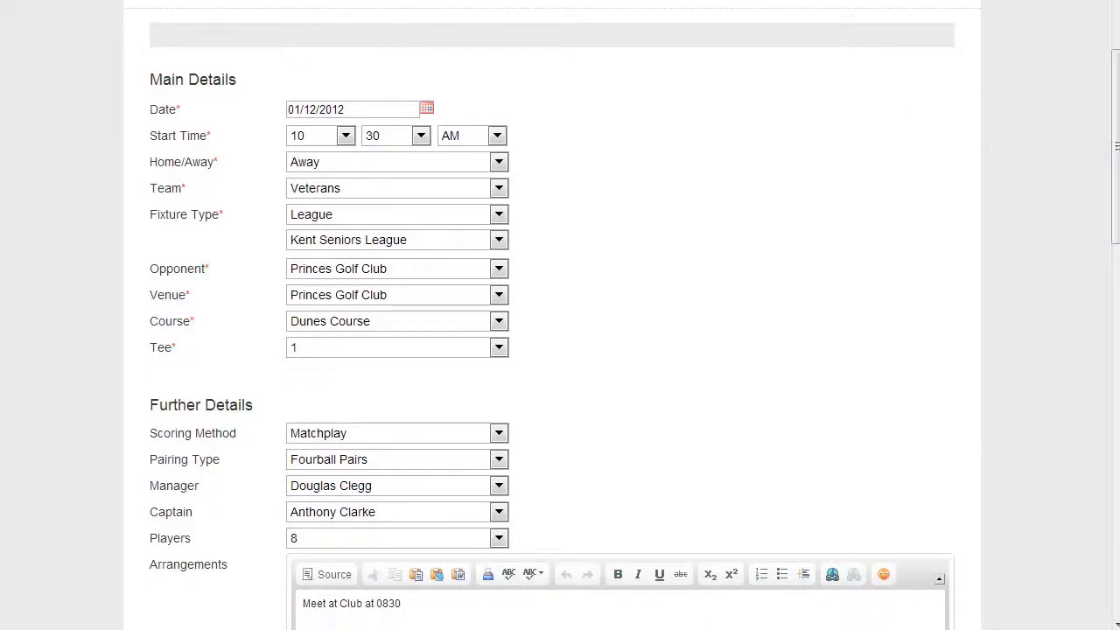
{"action": "left_click_drag", "start_coordinate": [1116, 237], "coordinate": [1102, 241]}
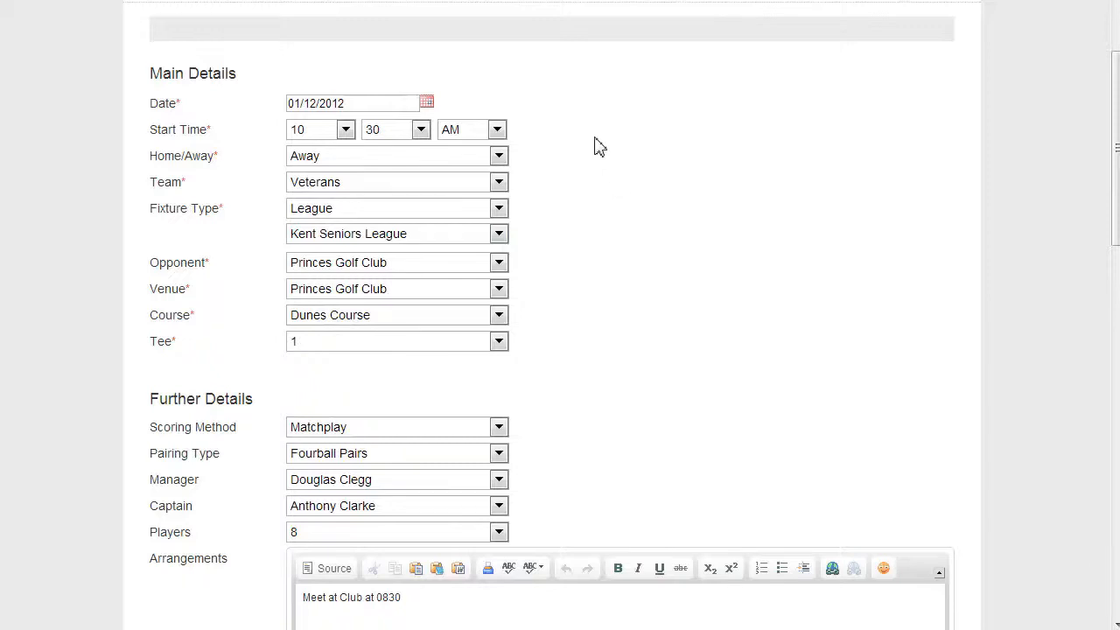
Examine the options offered for the fixture's start time, home/away setting, team, fixture type and league.
{"action": "left_click", "coordinate": [346, 132]}
{"action": "left_click", "coordinate": [346, 133]}
{"action": "left_click", "coordinate": [501, 157]}
{"action": "left_click", "coordinate": [501, 157]}
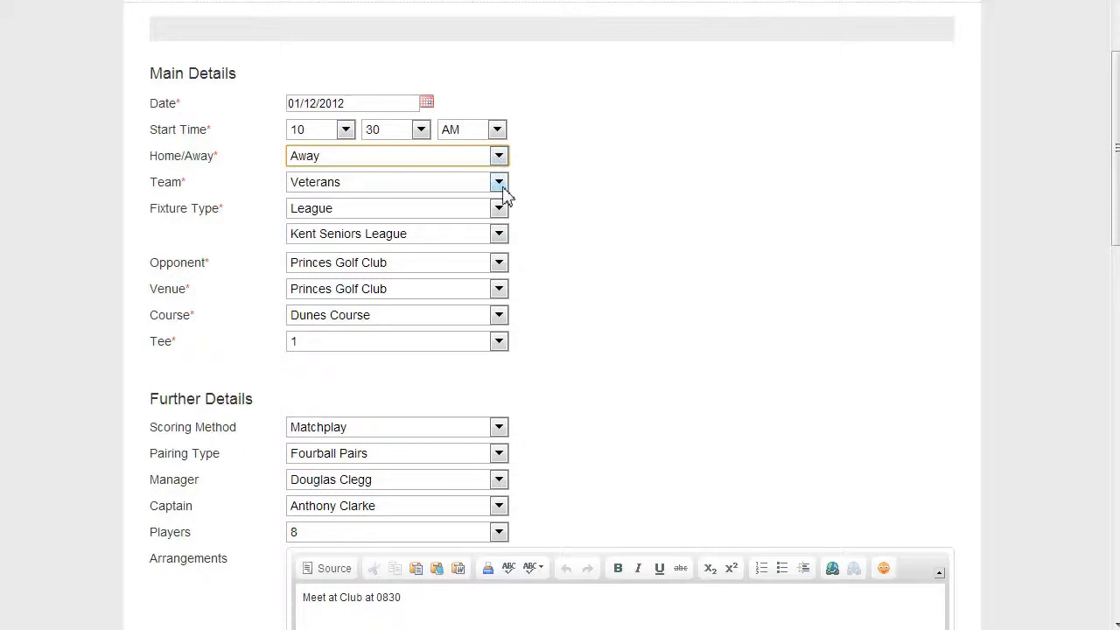
{"action": "left_click", "coordinate": [499, 182]}
{"action": "left_click", "coordinate": [499, 183]}
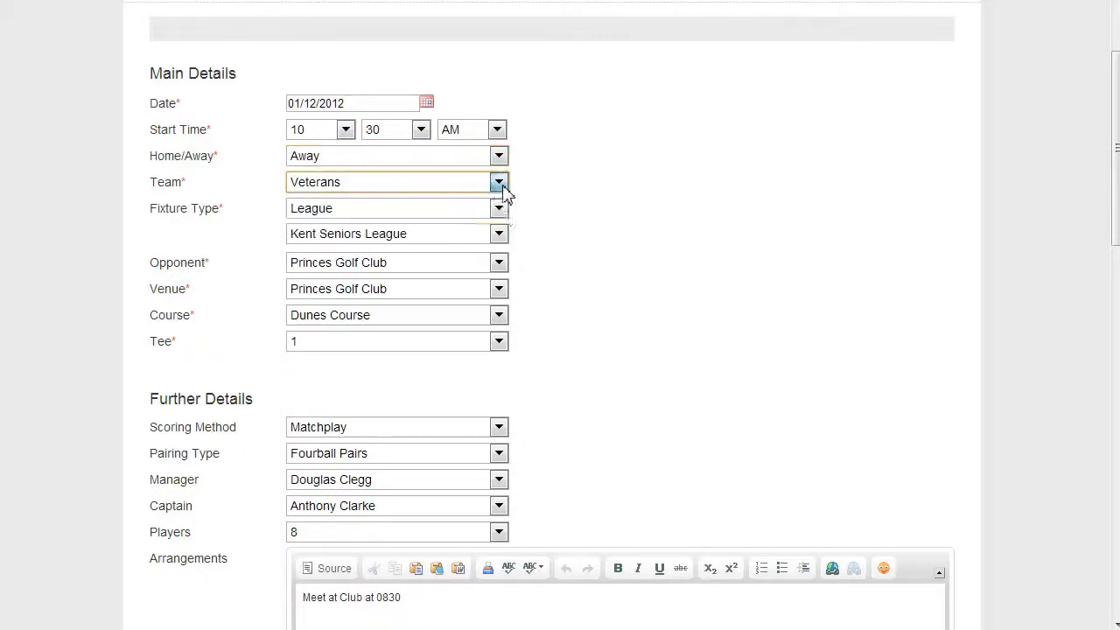
{"action": "left_click", "coordinate": [499, 210]}
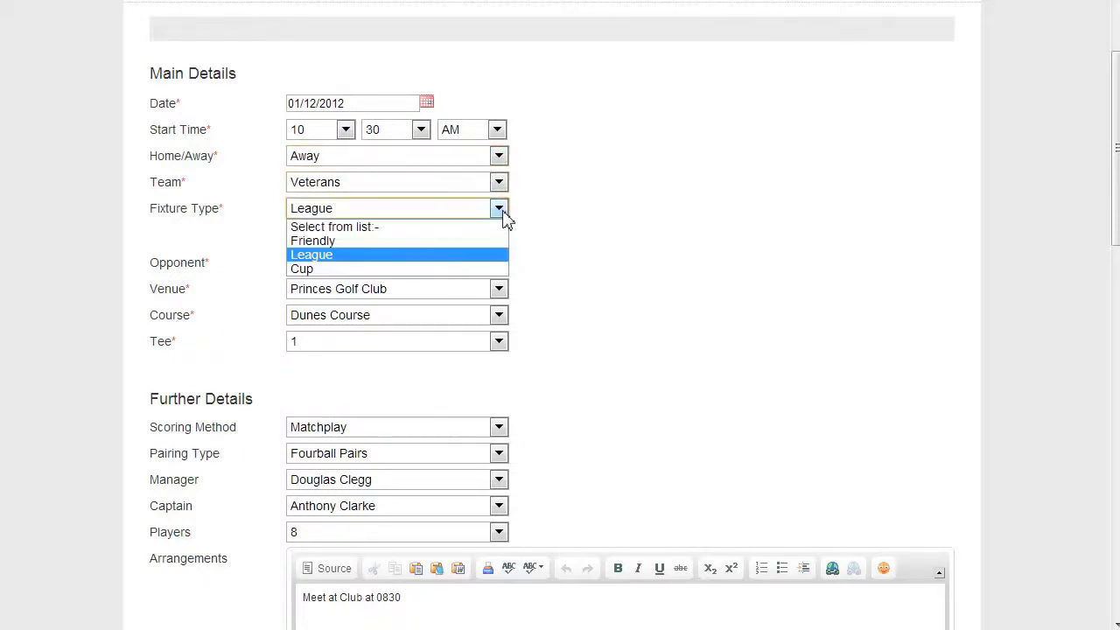
{"action": "left_click", "coordinate": [502, 212]}
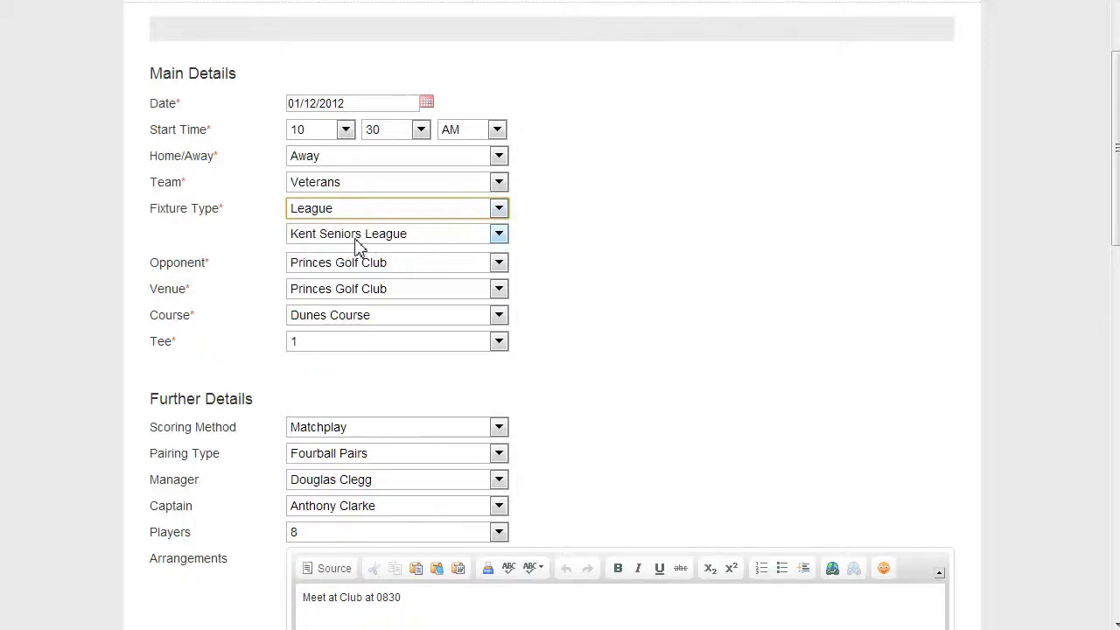
{"action": "left_click", "coordinate": [499, 234]}
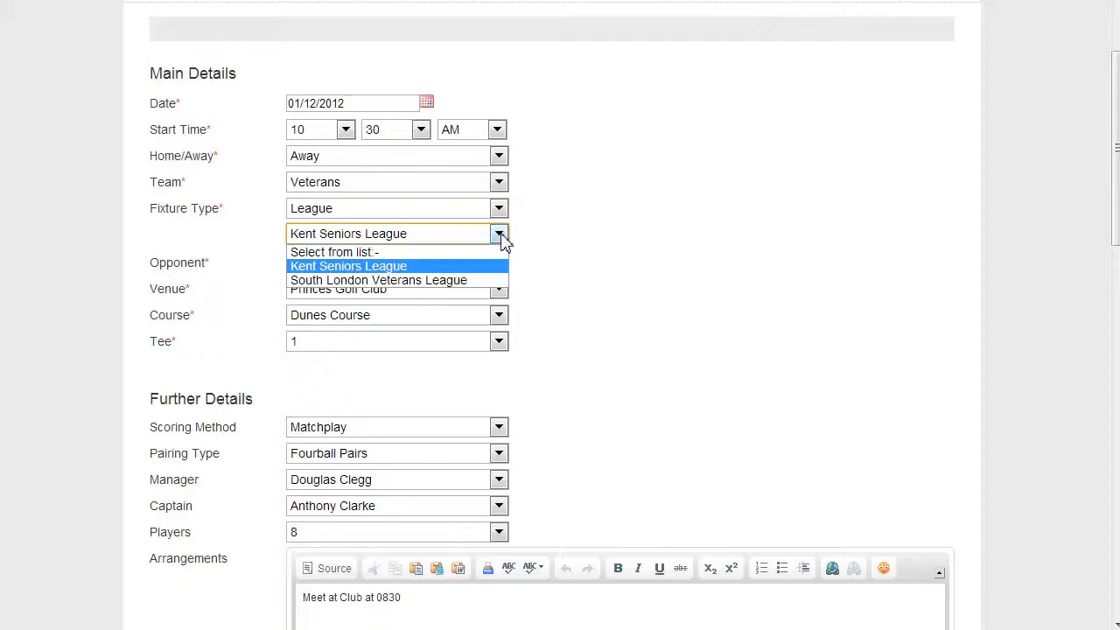
{"action": "left_click", "coordinate": [501, 235]}
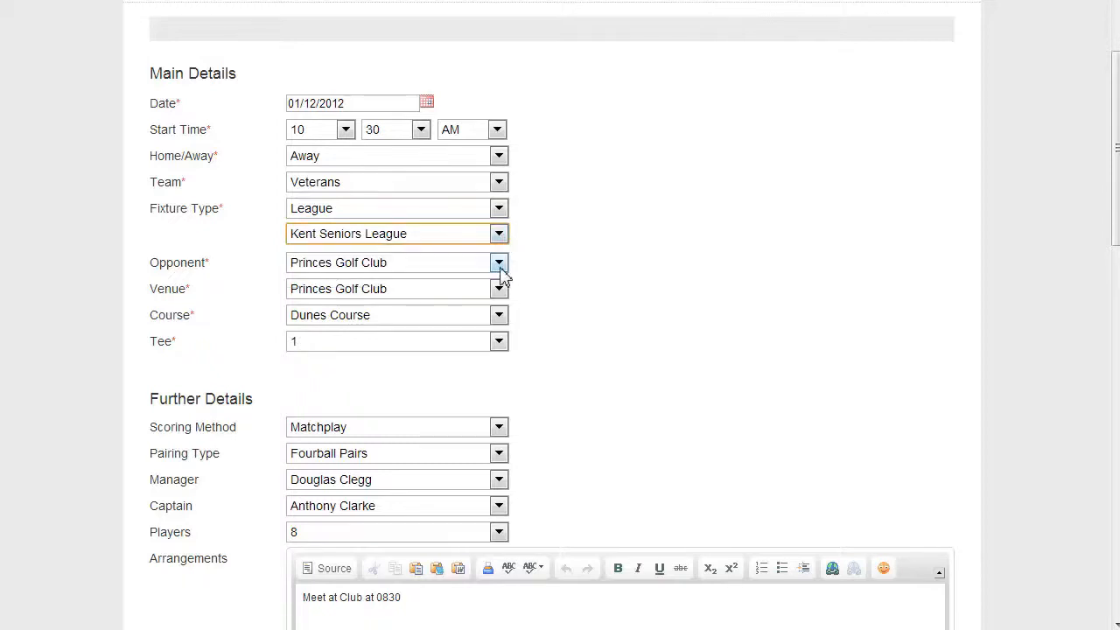
Examine the options offered for the fixture's opponent, venue, course and starting tee.
{"action": "left_click", "coordinate": [500, 263]}
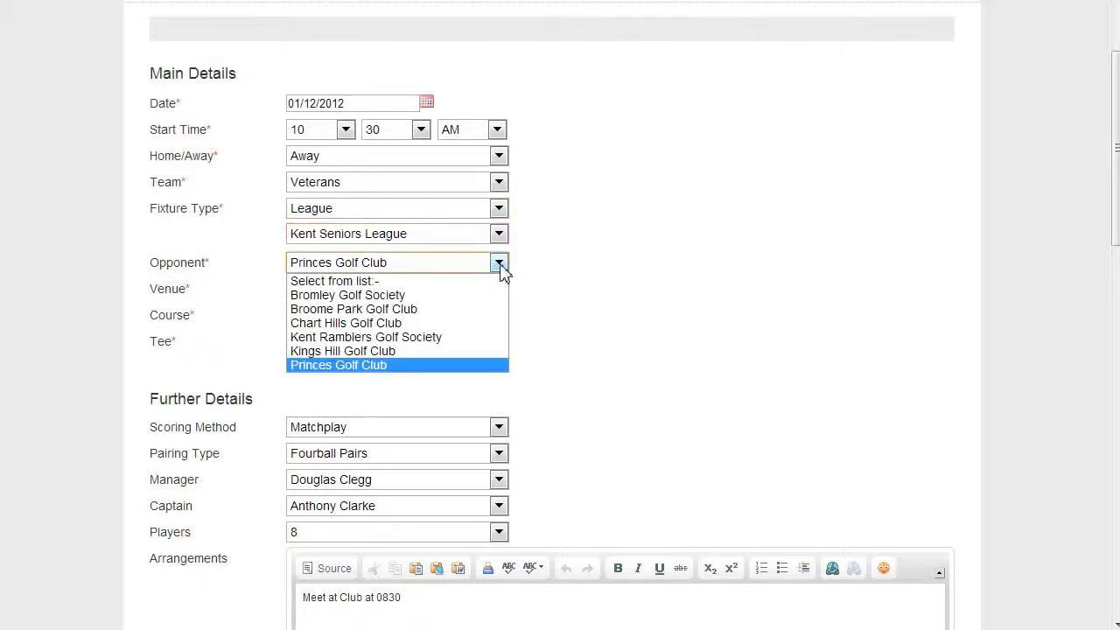
{"action": "left_click", "coordinate": [499, 263]}
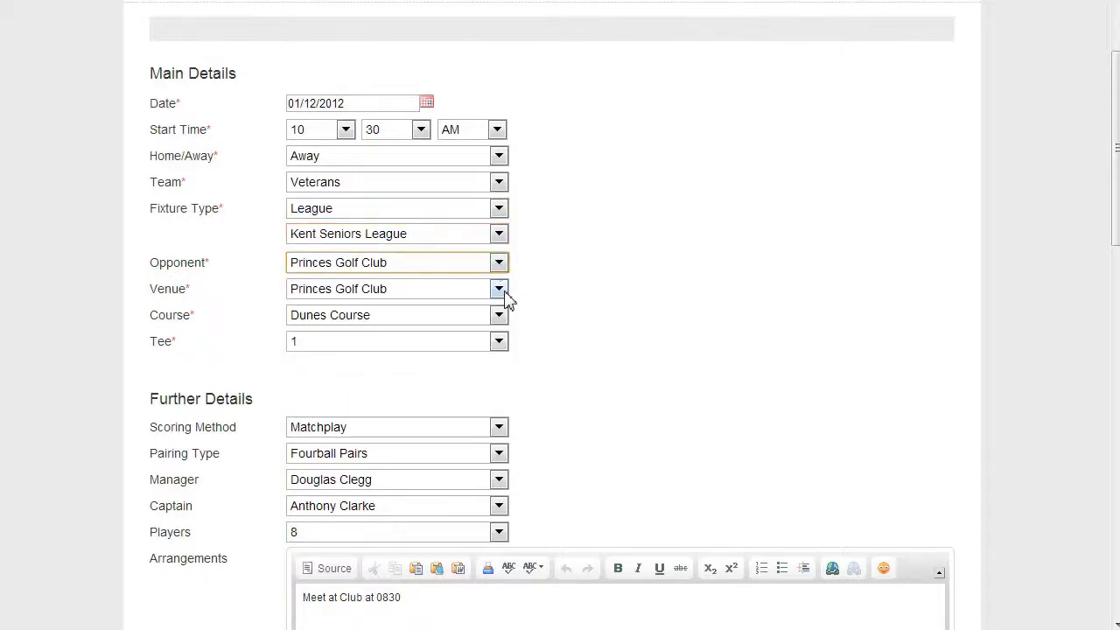
{"action": "left_click", "coordinate": [504, 291]}
{"action": "left_click", "coordinate": [504, 293]}
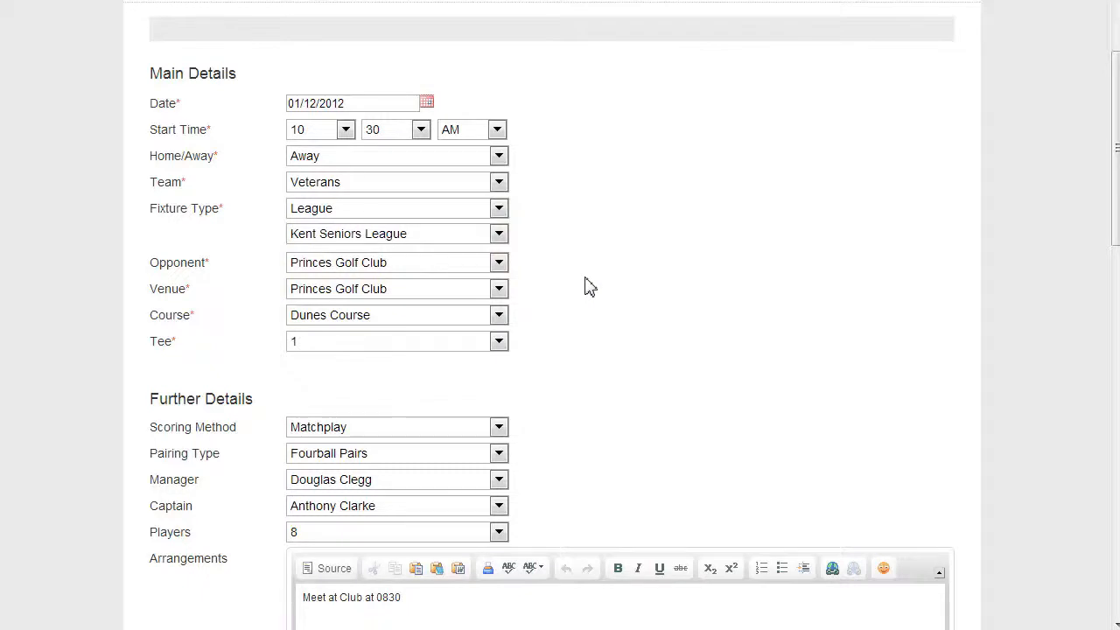
{"action": "left_click", "coordinate": [504, 298]}
{"action": "left_click", "coordinate": [506, 300]}
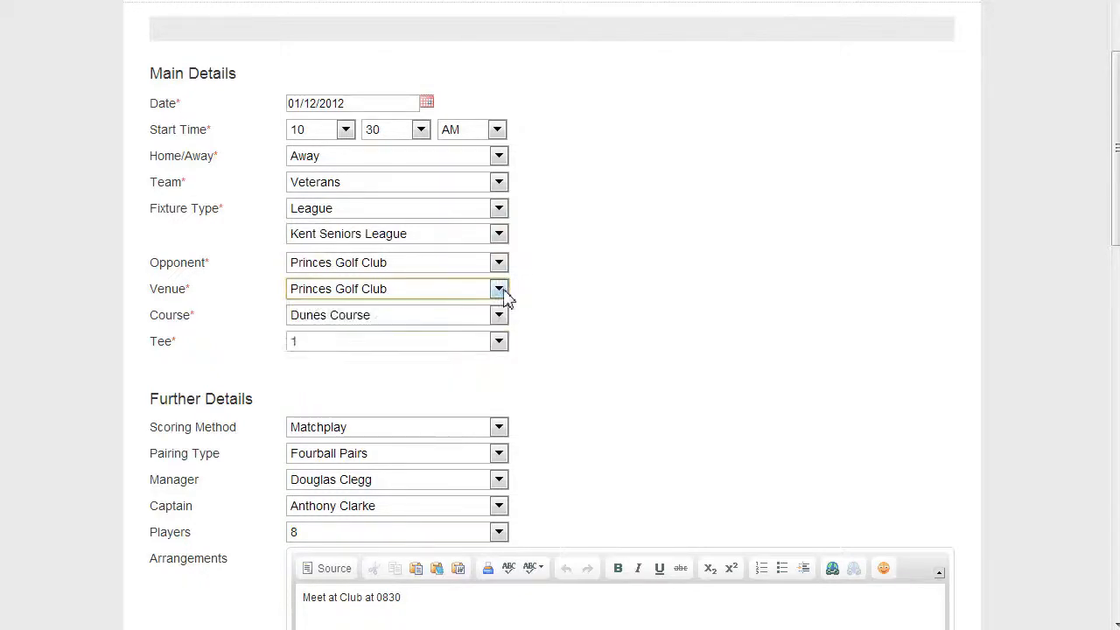
{"action": "left_click", "coordinate": [499, 317]}
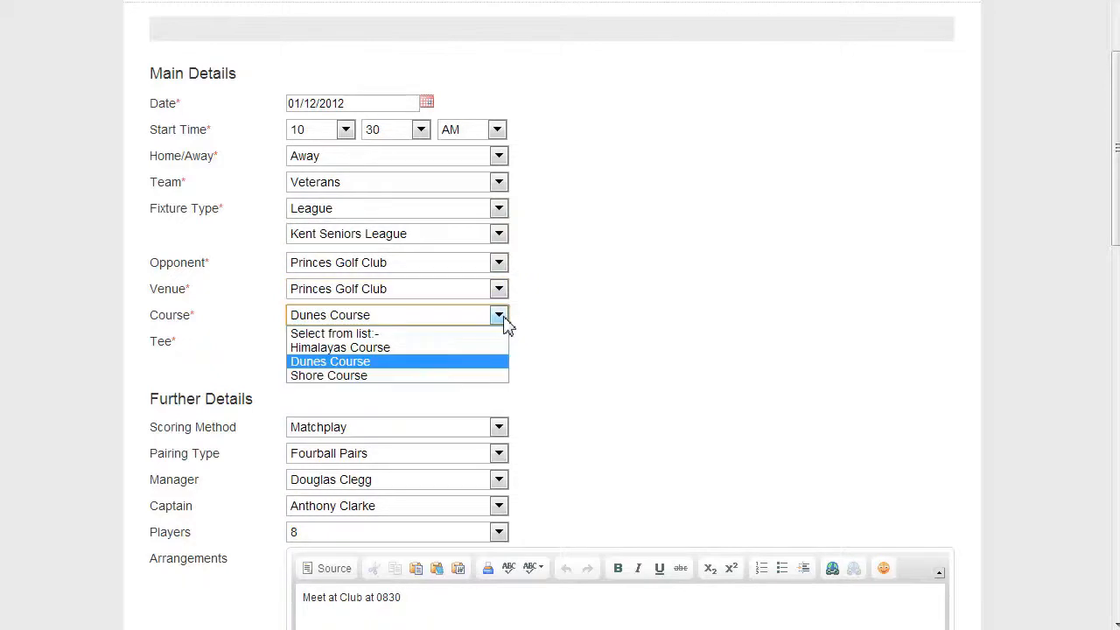
{"action": "left_click", "coordinate": [504, 319]}
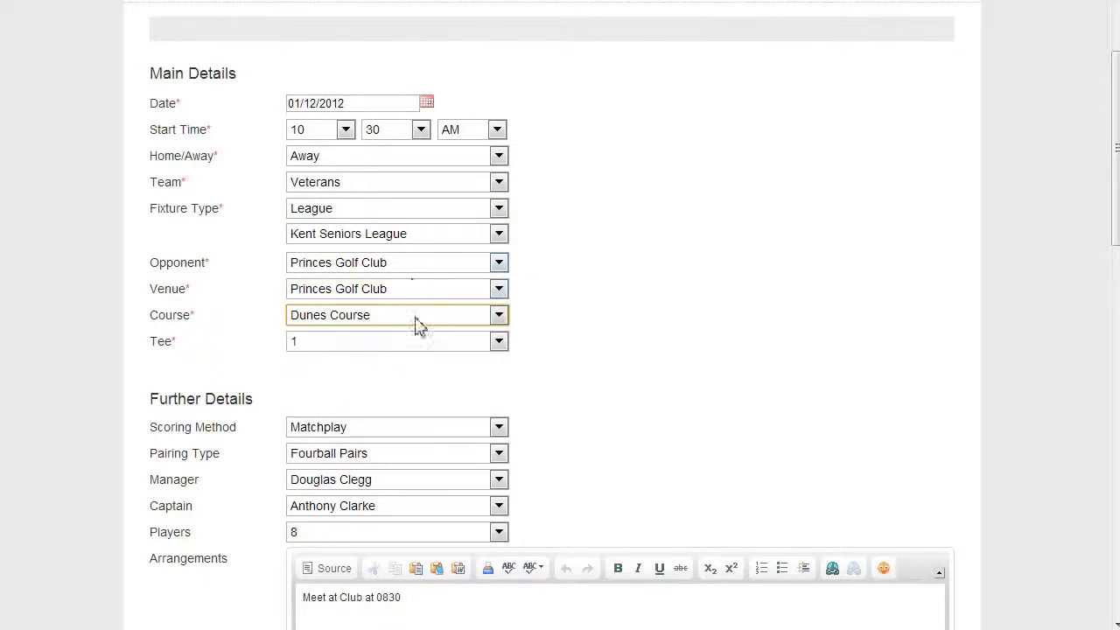
{"action": "left_click", "coordinate": [557, 271]}
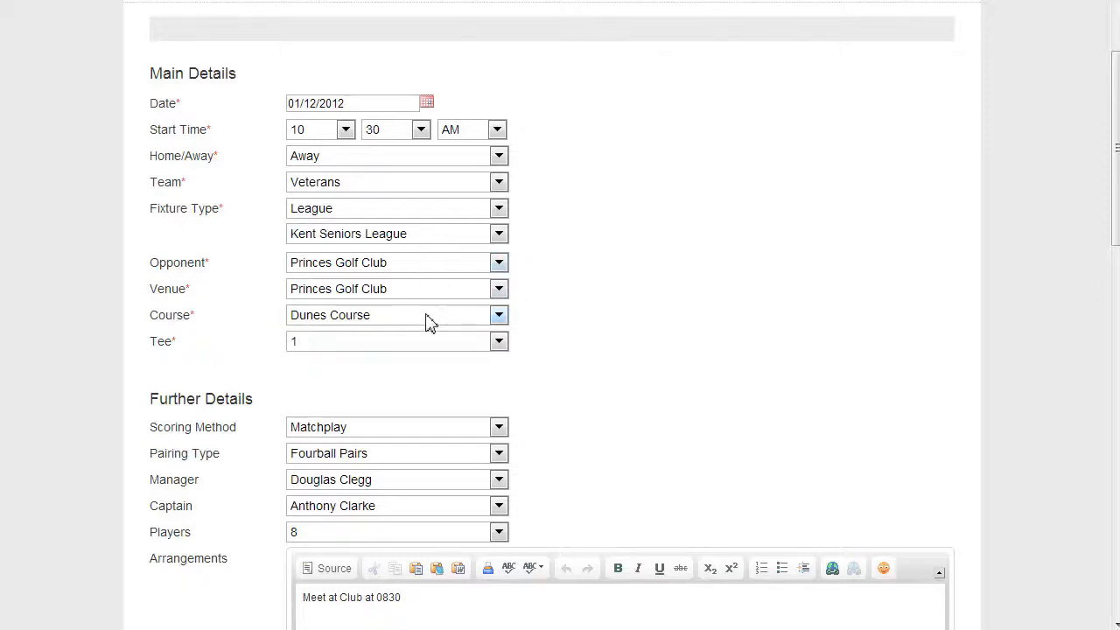
{"action": "left_click", "coordinate": [503, 346]}
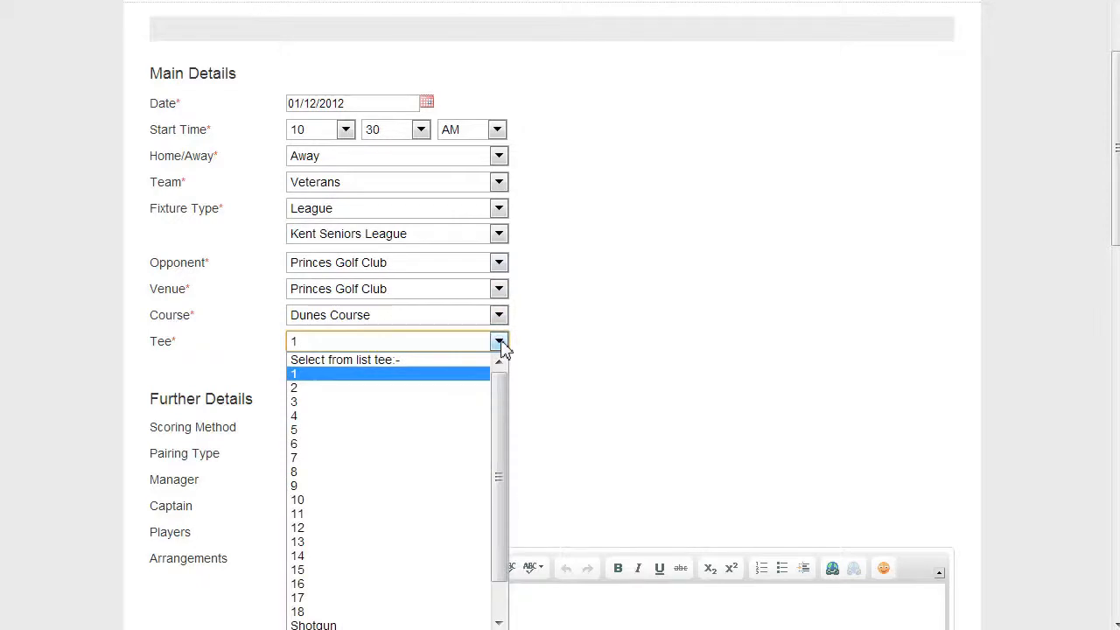
{"action": "scroll", "coordinate": [500, 437], "scroll_direction": "down", "scroll_amount": 1}
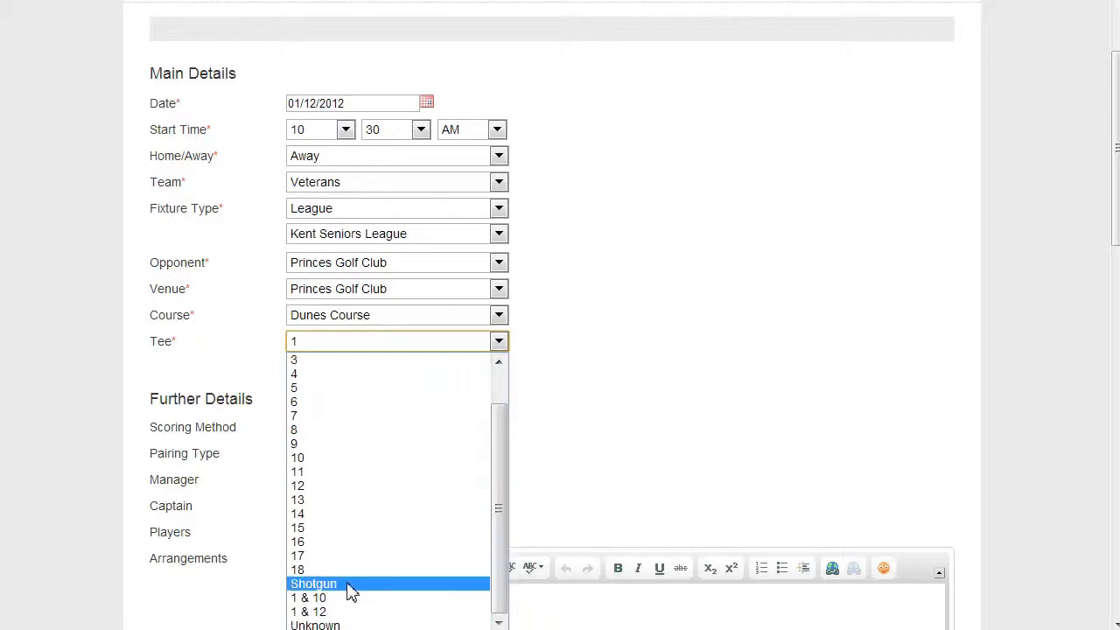
{"action": "left_click", "coordinate": [626, 421]}
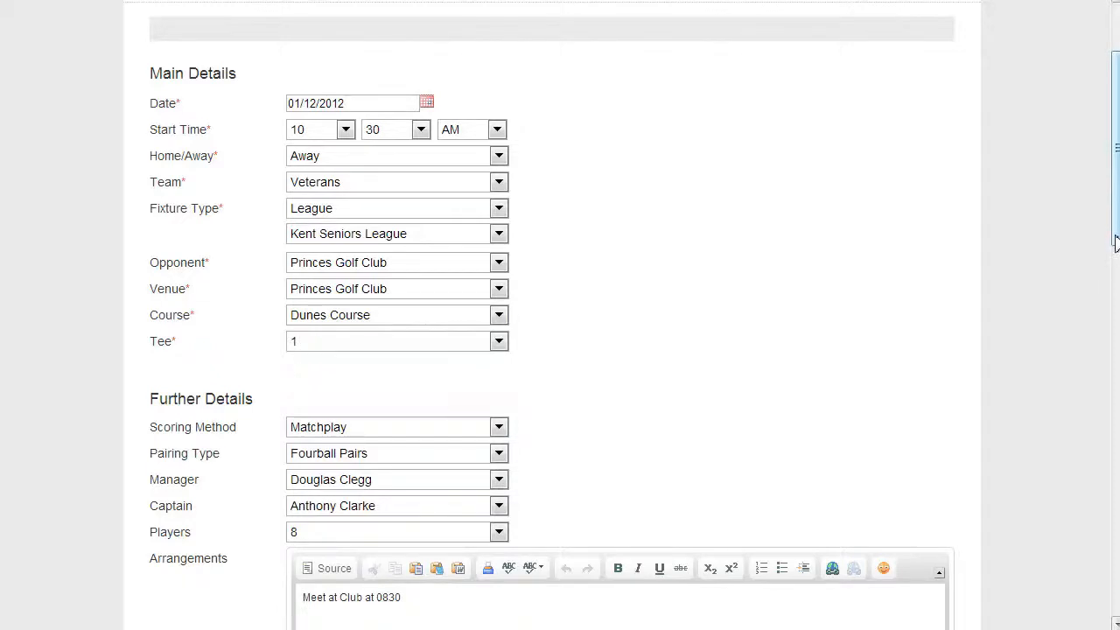
Examine the scoring method and pairing type options in the fixture's further details.
{"action": "left_click_drag", "start_coordinate": [1116, 240], "coordinate": [1111, 328]}
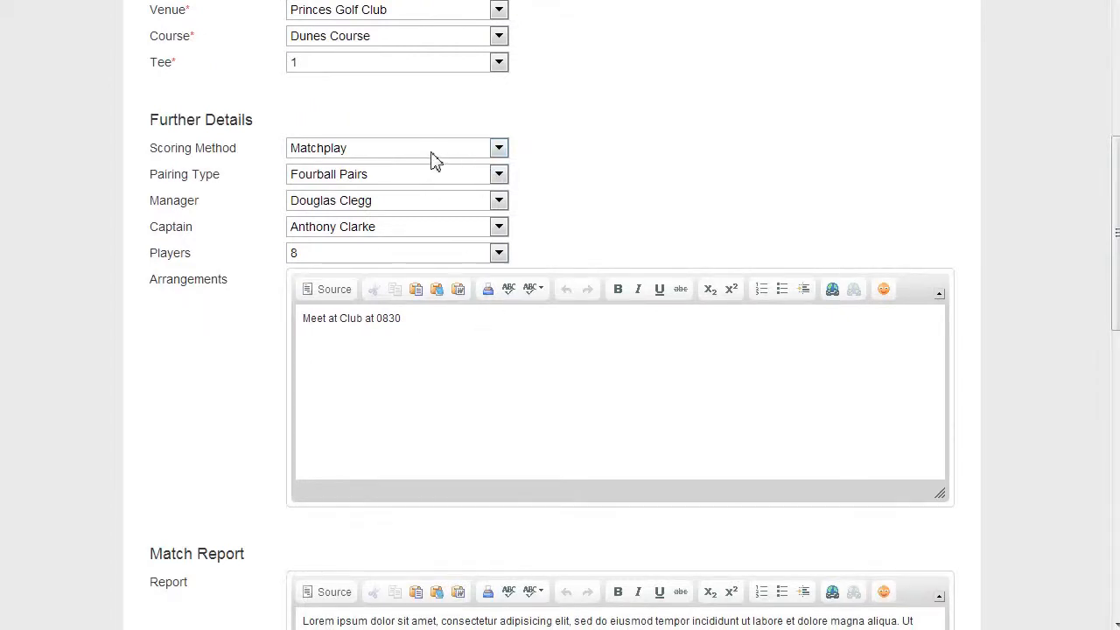
{"action": "left_click", "coordinate": [498, 150]}
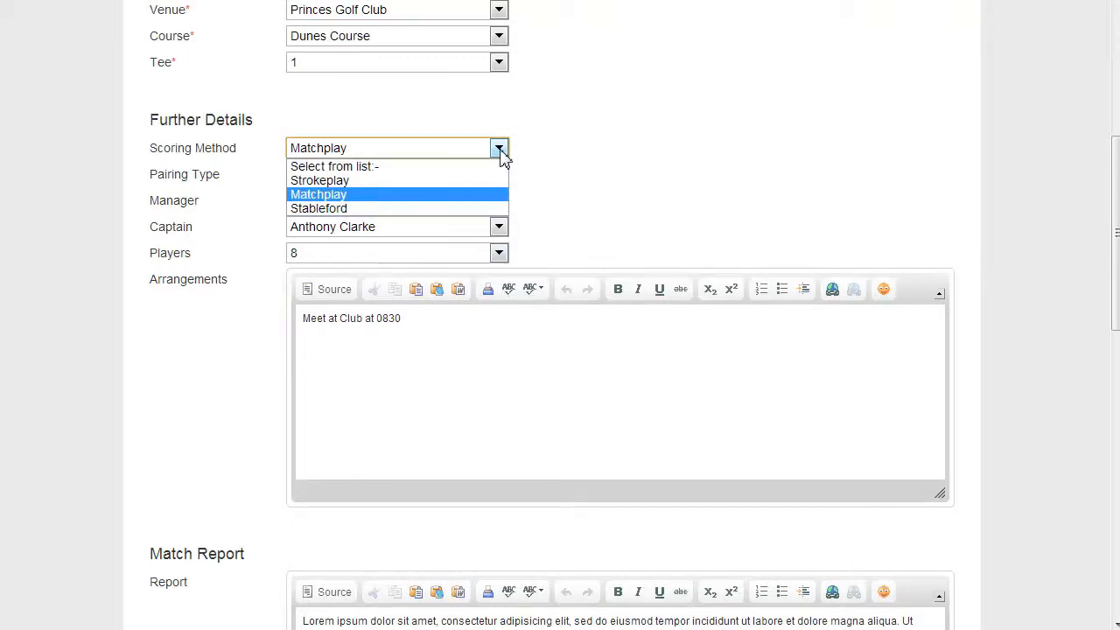
{"action": "left_click", "coordinate": [500, 151]}
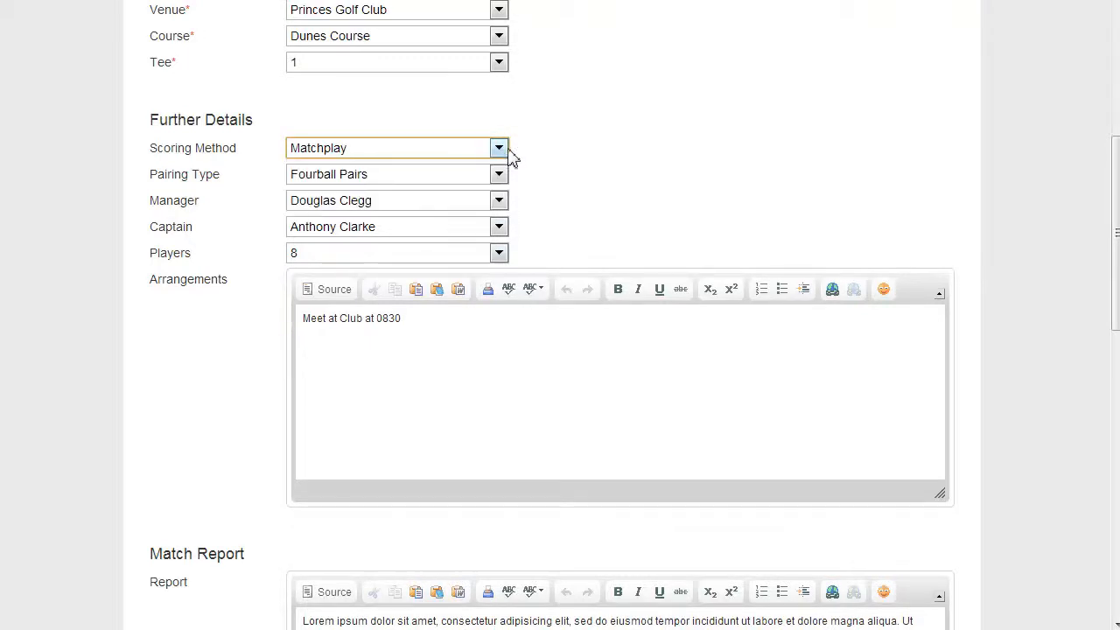
{"action": "left_click", "coordinate": [499, 176]}
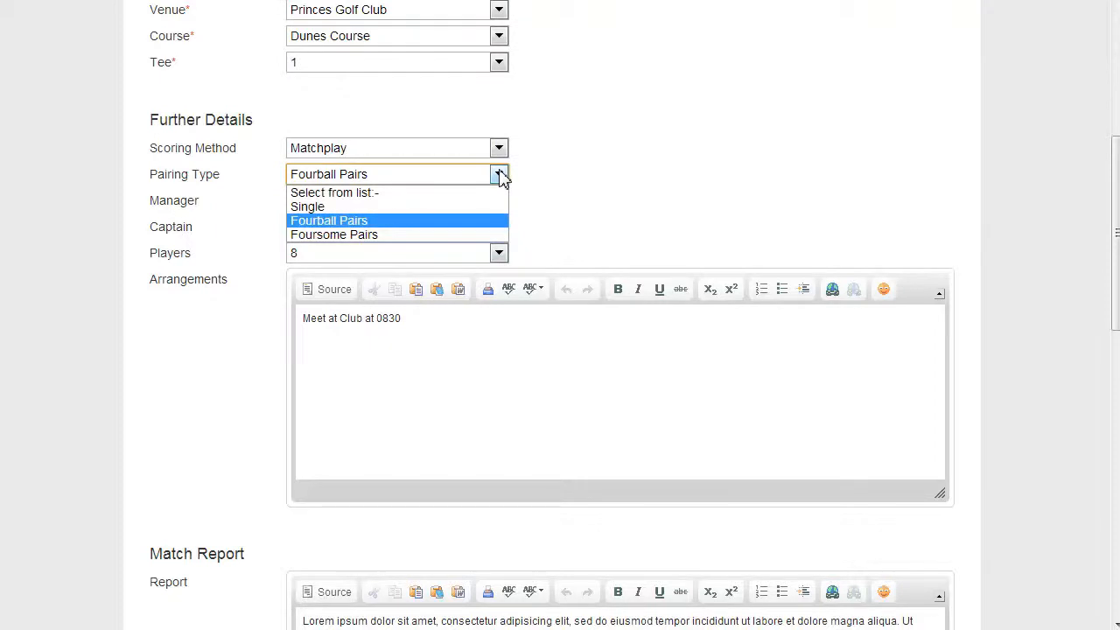
{"action": "left_click", "coordinate": [499, 176]}
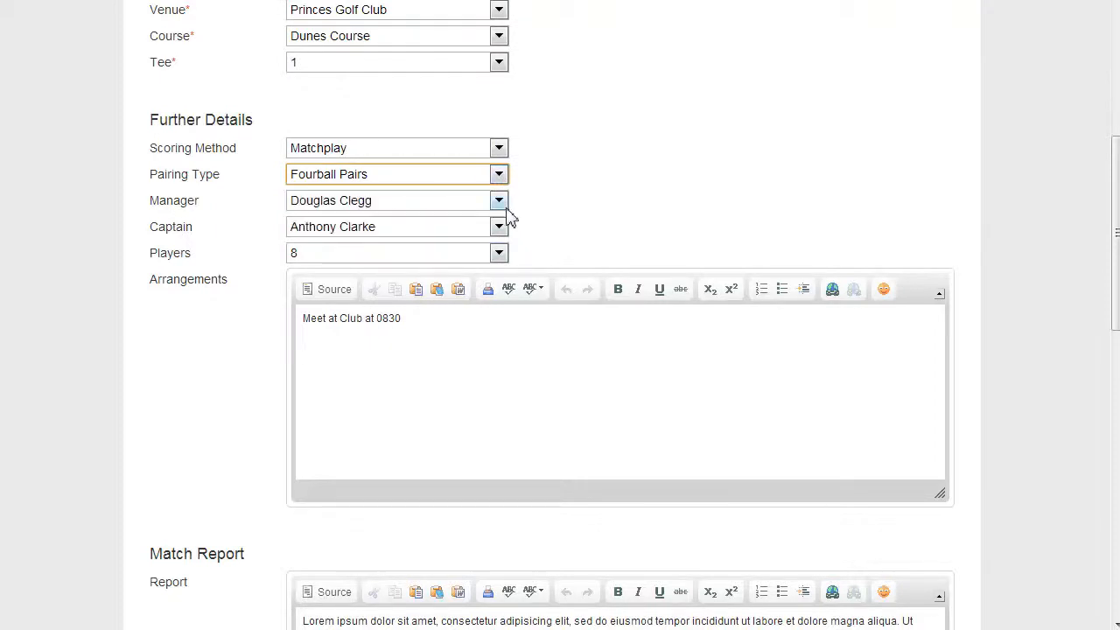
Examine the options offered for the fixture's manager, captain and number of players.
{"action": "left_click", "coordinate": [499, 201]}
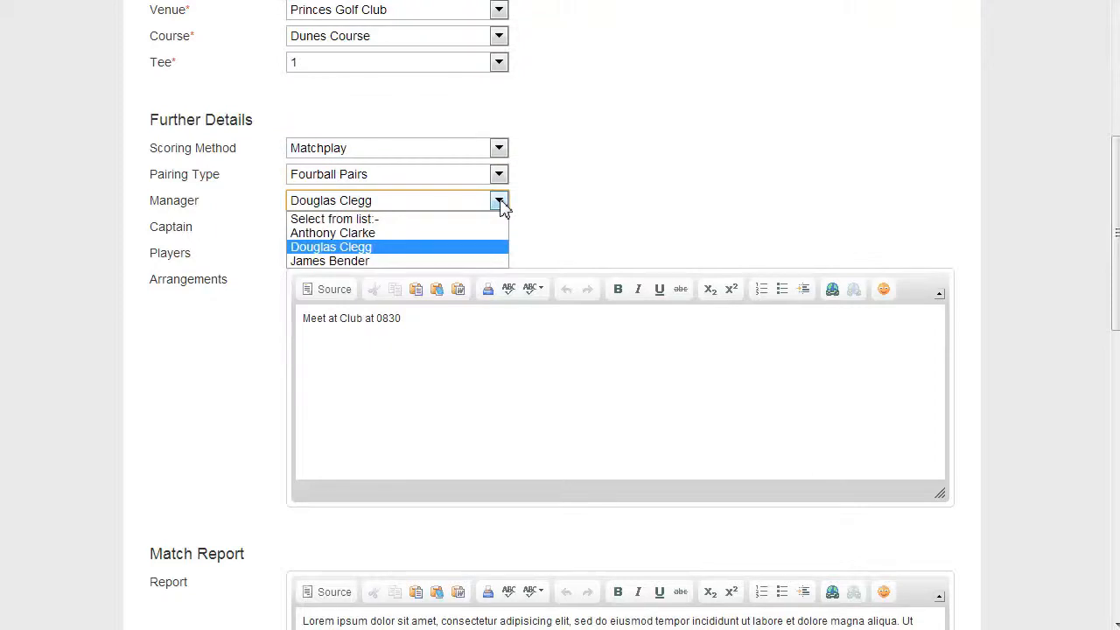
{"action": "left_click", "coordinate": [502, 203]}
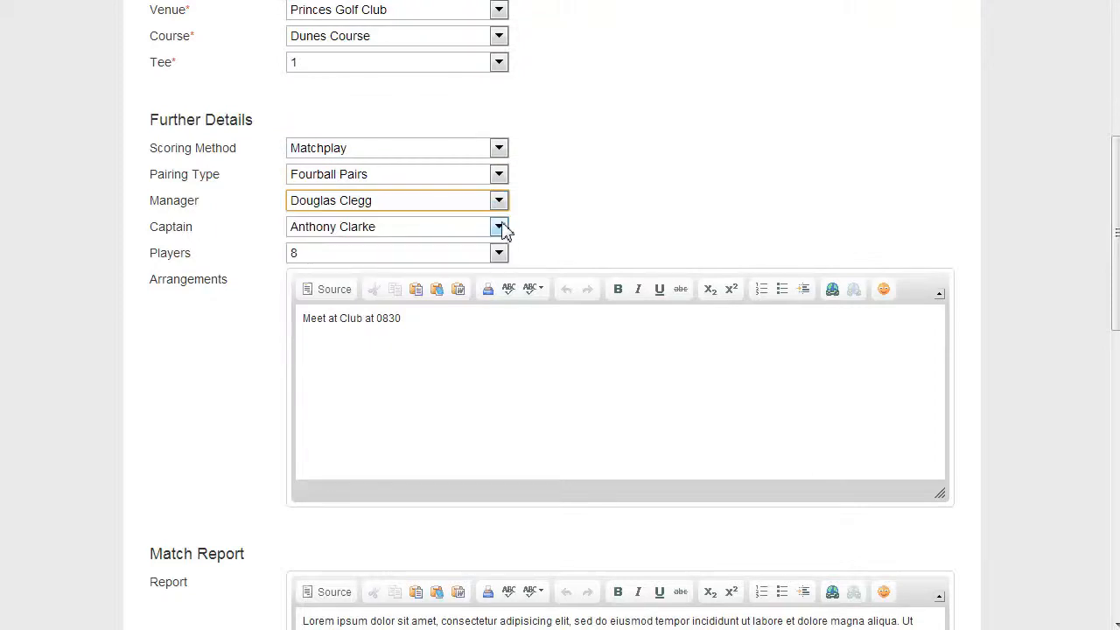
{"action": "left_click", "coordinate": [500, 228]}
{"action": "left_click", "coordinate": [501, 228]}
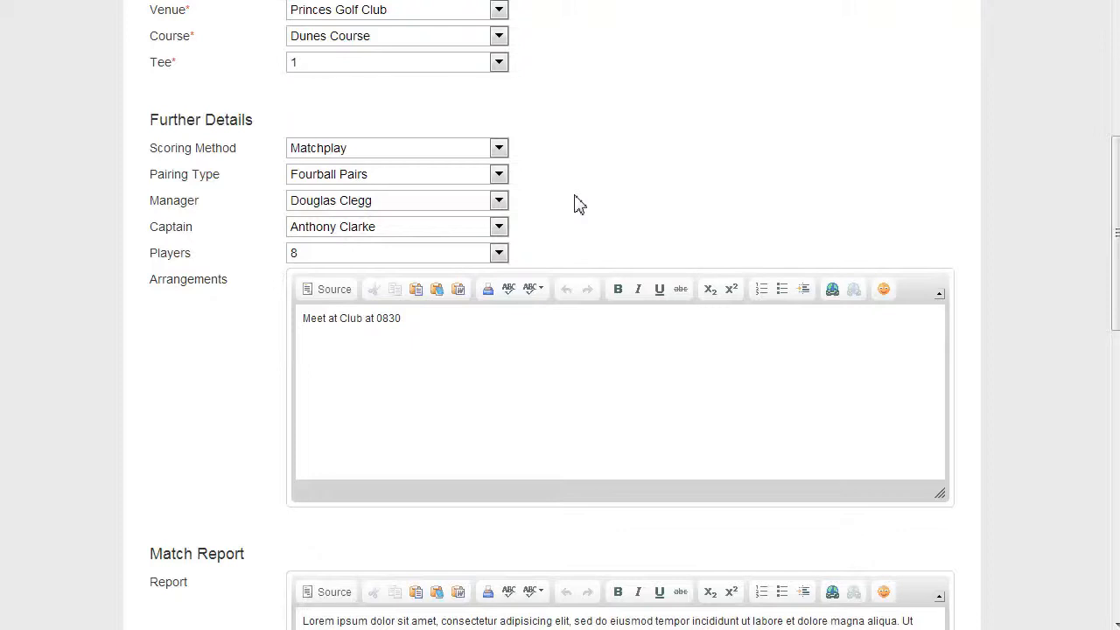
{"action": "left_click", "coordinate": [499, 202]}
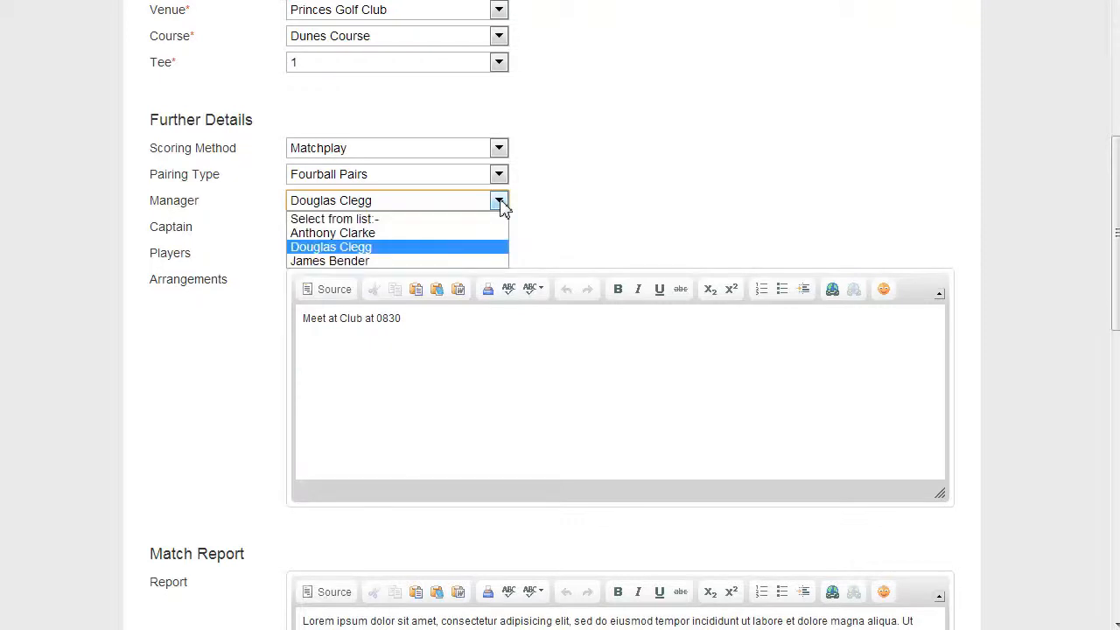
{"action": "left_click", "coordinate": [498, 202]}
{"action": "left_click", "coordinate": [499, 227]}
{"action": "left_click", "coordinate": [499, 227]}
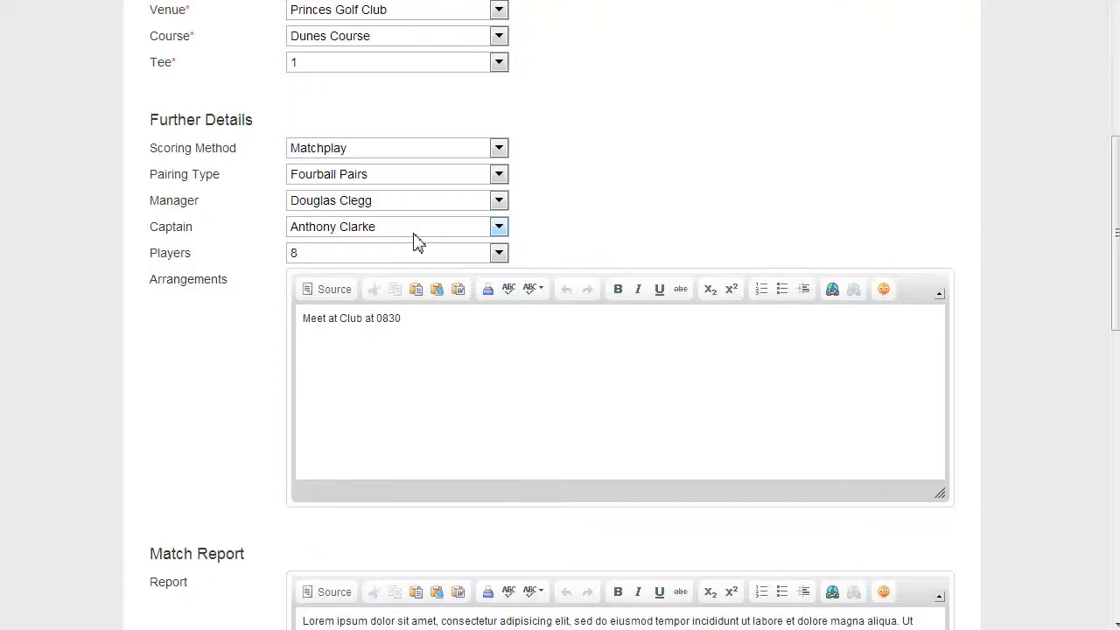
{"action": "left_click", "coordinate": [498, 255]}
{"action": "left_click", "coordinate": [499, 256]}
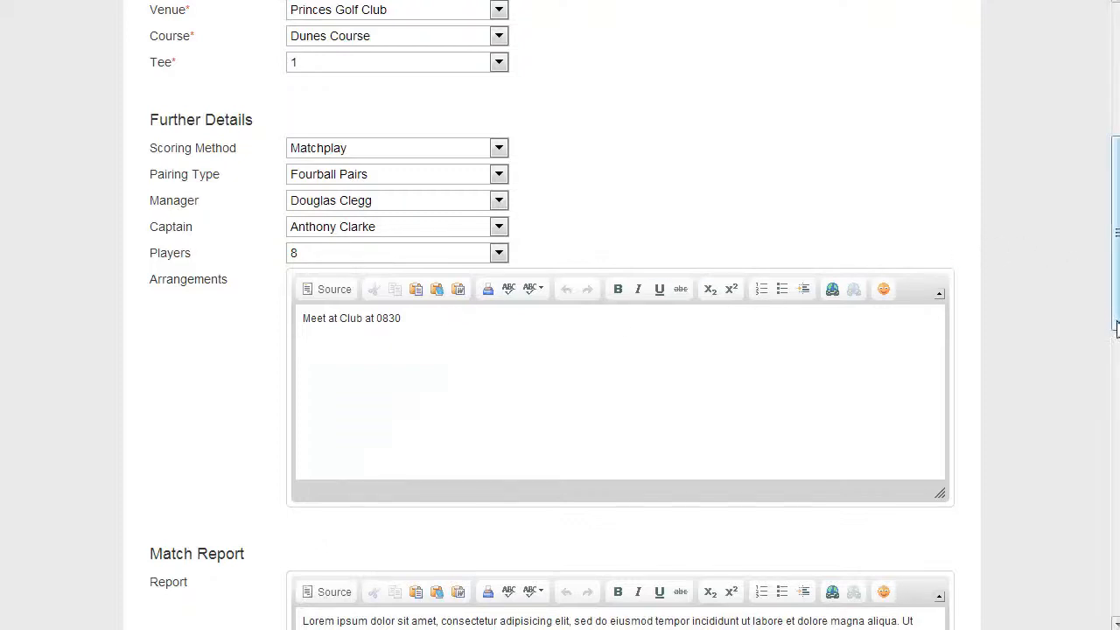
Review the fixture's arrangements and match report, and inspect the report editor's paste dialog without pasting anything.
{"action": "left_click_drag", "start_coordinate": [1115, 333], "coordinate": [1093, 418]}
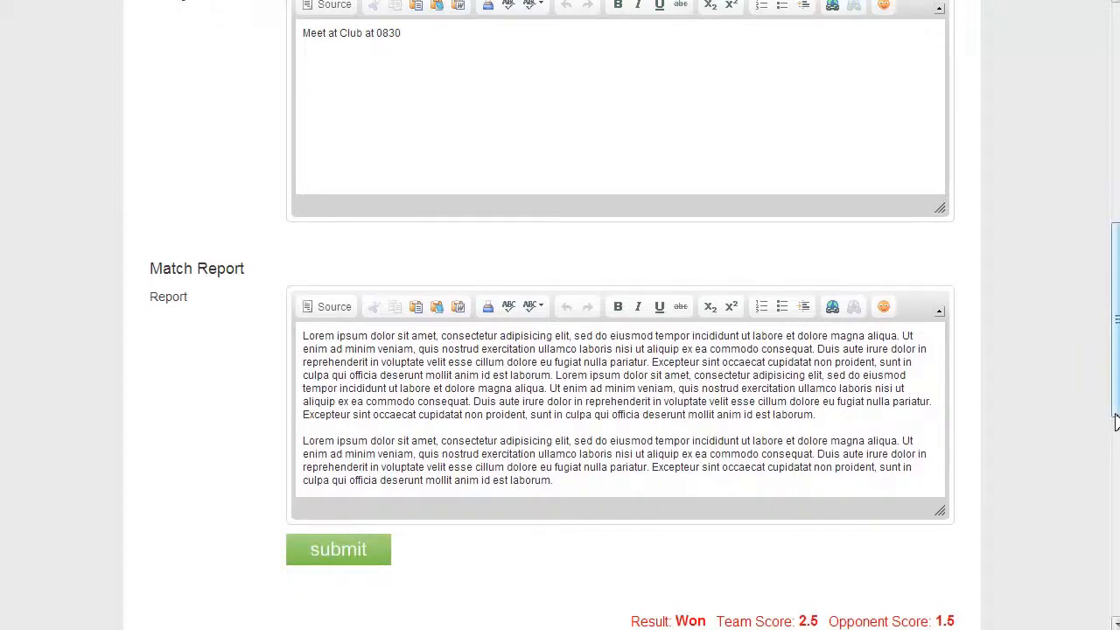
{"action": "scroll", "coordinate": [488, 326], "scroll_direction": "down", "scroll_amount": 2}
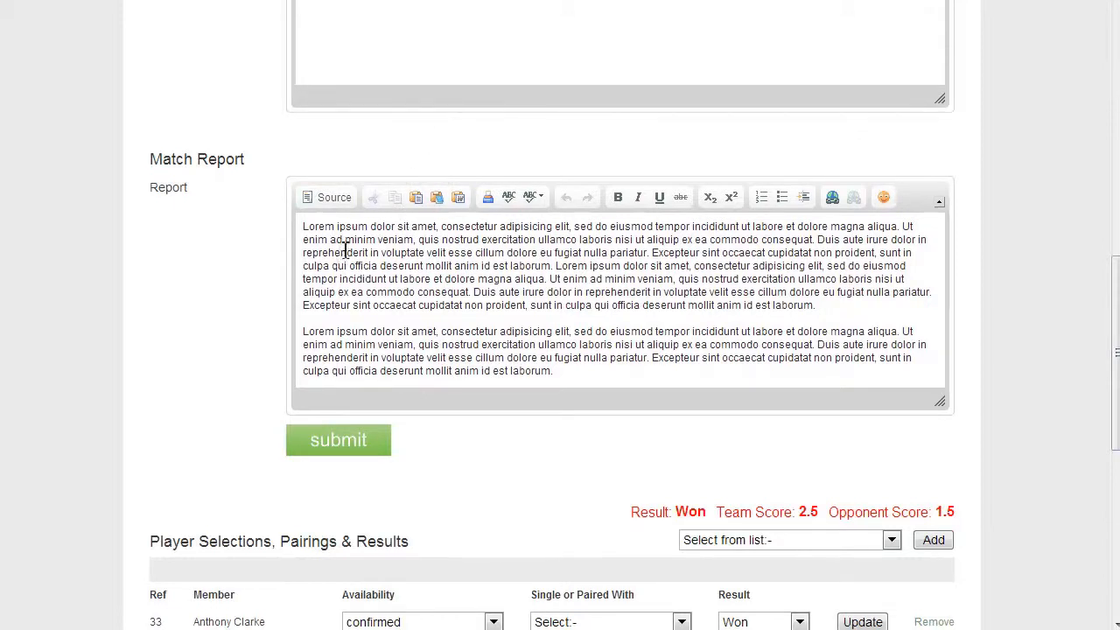
{"action": "left_click", "coordinate": [459, 200]}
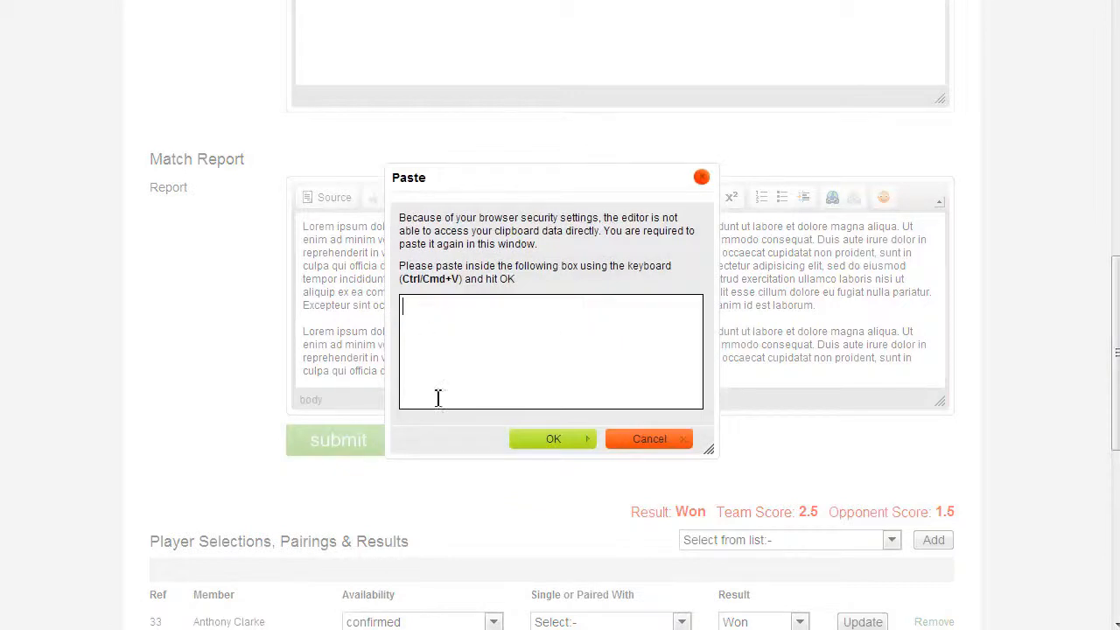
{"action": "left_click", "coordinate": [702, 179]}
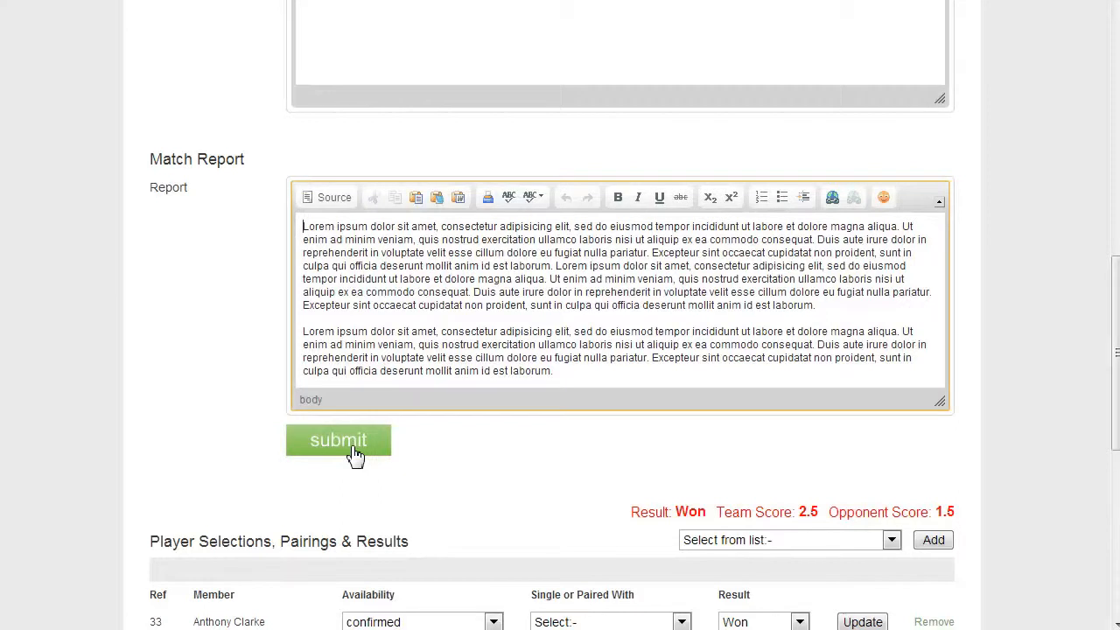
{"action": "left_click", "coordinate": [467, 142]}
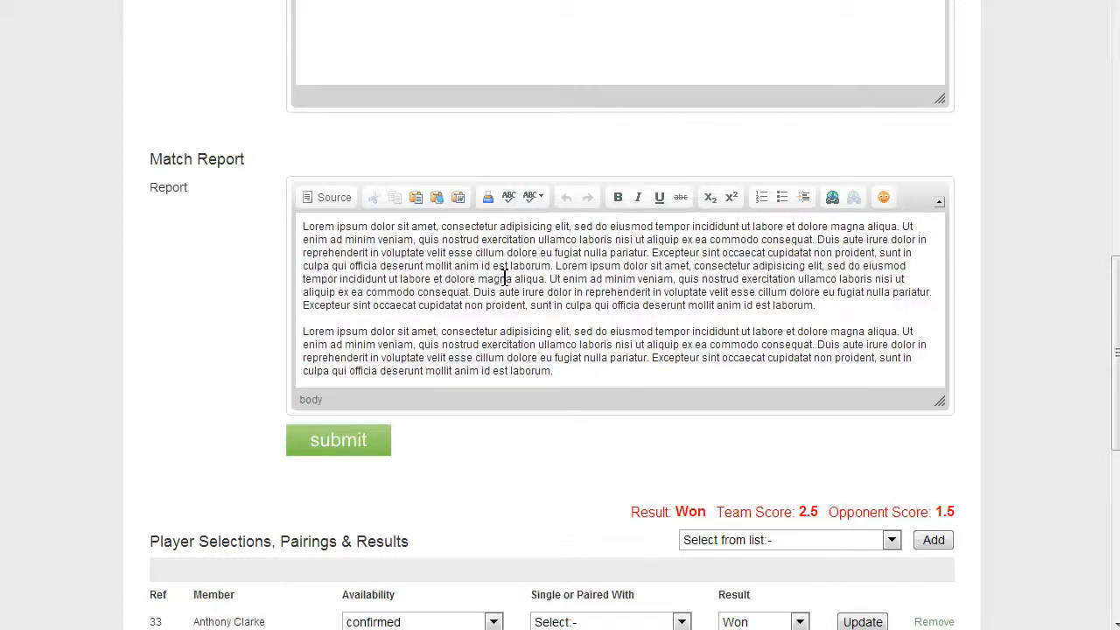
{"action": "left_click", "coordinate": [458, 197]}
{"action": "left_click", "coordinate": [571, 323]}
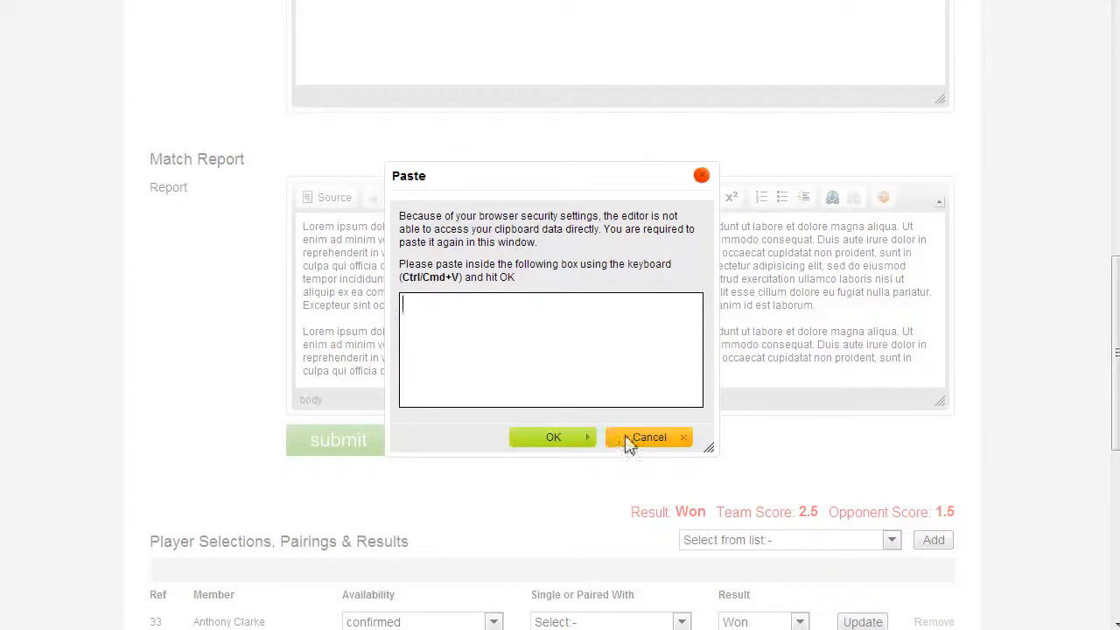
{"action": "left_click", "coordinate": [701, 176]}
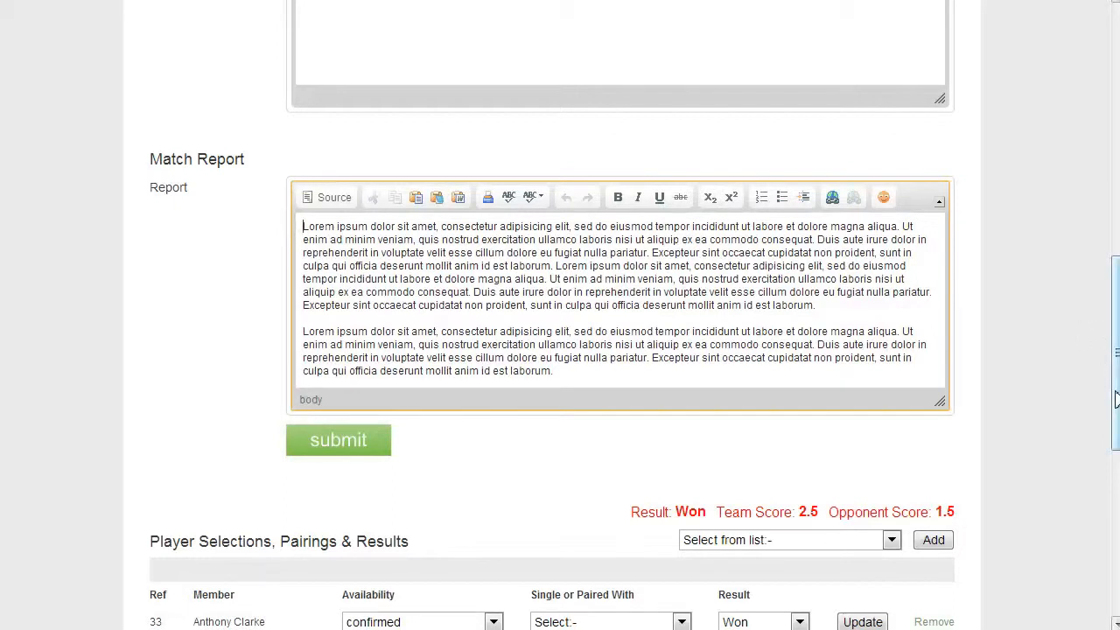
Remove the last listed player from the fixture's player selections, pairings and results.
{"action": "left_click_drag", "start_coordinate": [1117, 398], "coordinate": [1104, 533]}
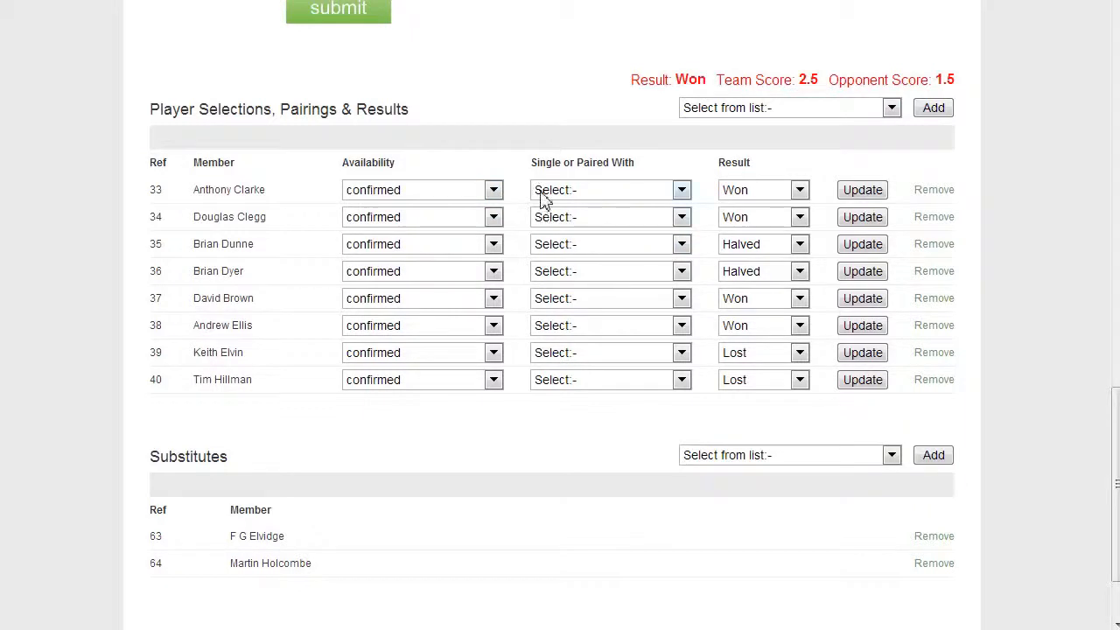
{"action": "left_click", "coordinate": [935, 382]}
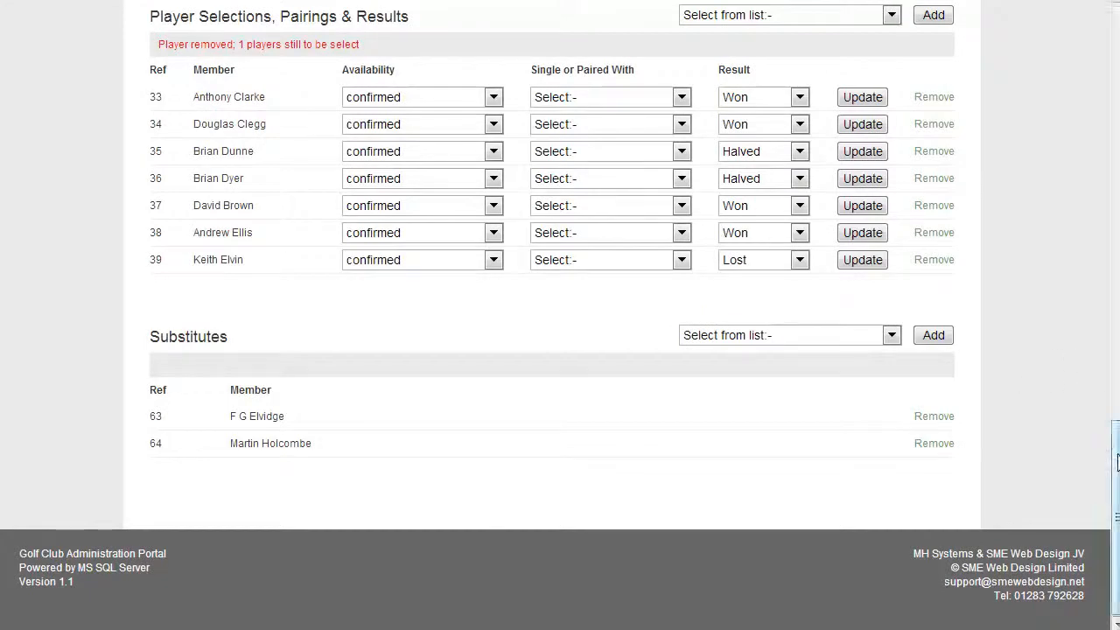
Review the player selections and examine which members are available to add to the team.
{"action": "left_click_drag", "start_coordinate": [1117, 462], "coordinate": [1117, 372]}
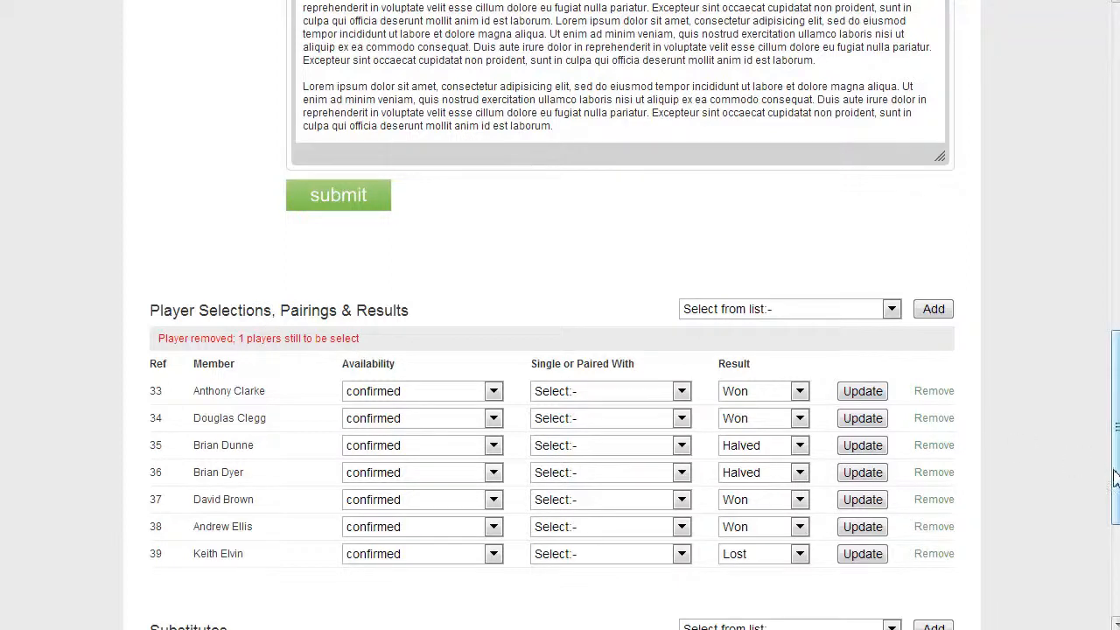
{"action": "left_click_drag", "start_coordinate": [1117, 486], "coordinate": [1117, 521]}
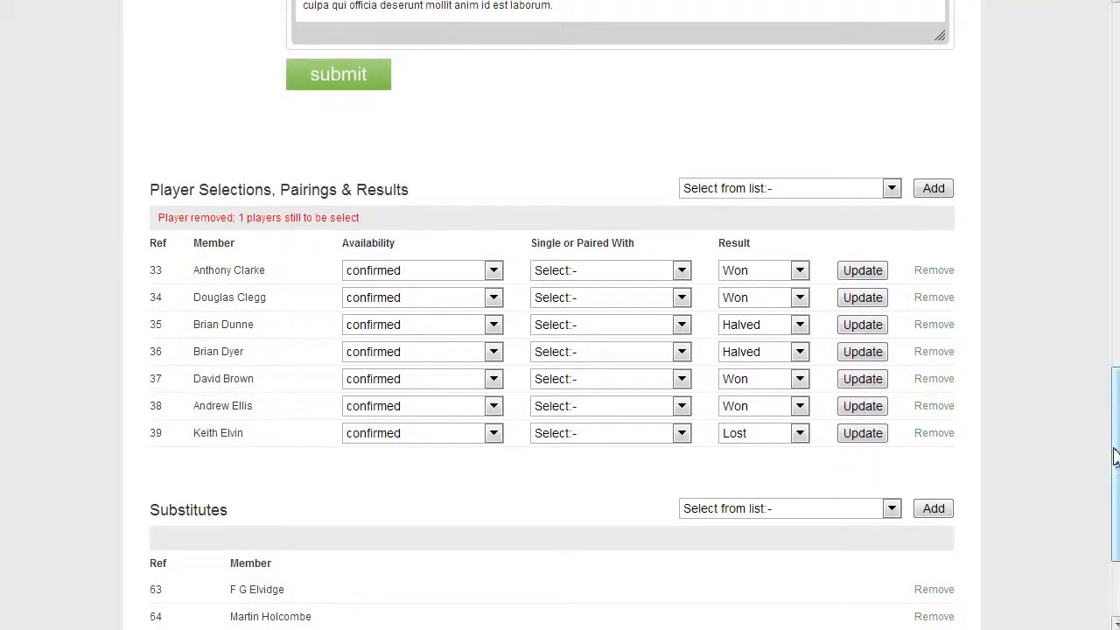
{"action": "mouse_move", "coordinate": [1117, 458]}
{"action": "left_mouse_down"}
{"action": "mouse_move", "coordinate": [1114, 219]}
{"action": "mouse_move", "coordinate": [1117, 479]}
{"action": "left_mouse_up"}
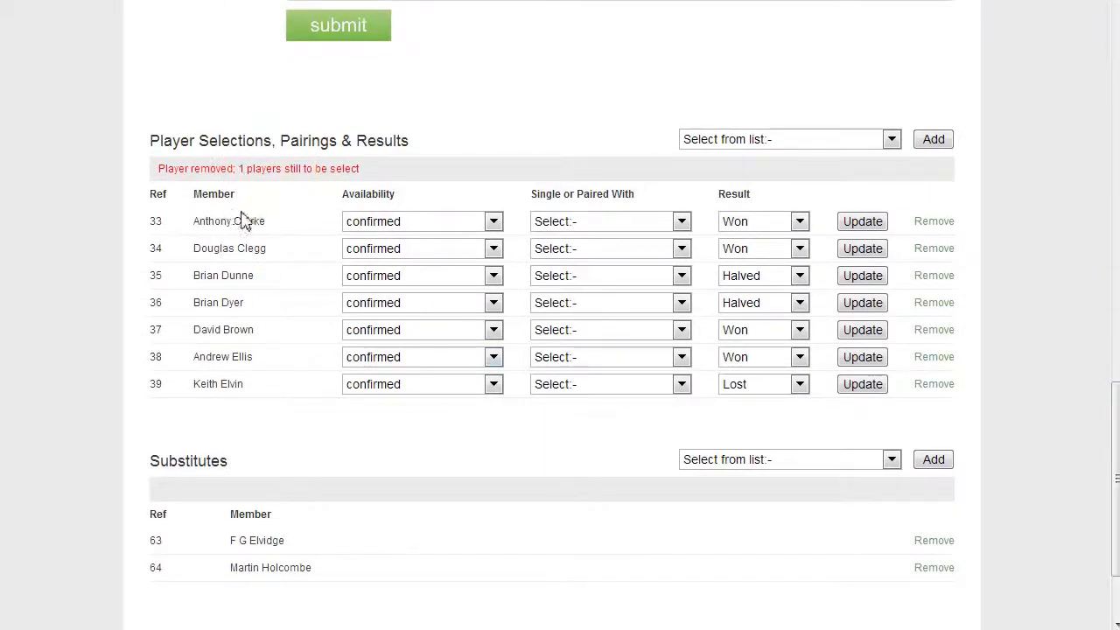
{"action": "left_click", "coordinate": [892, 141]}
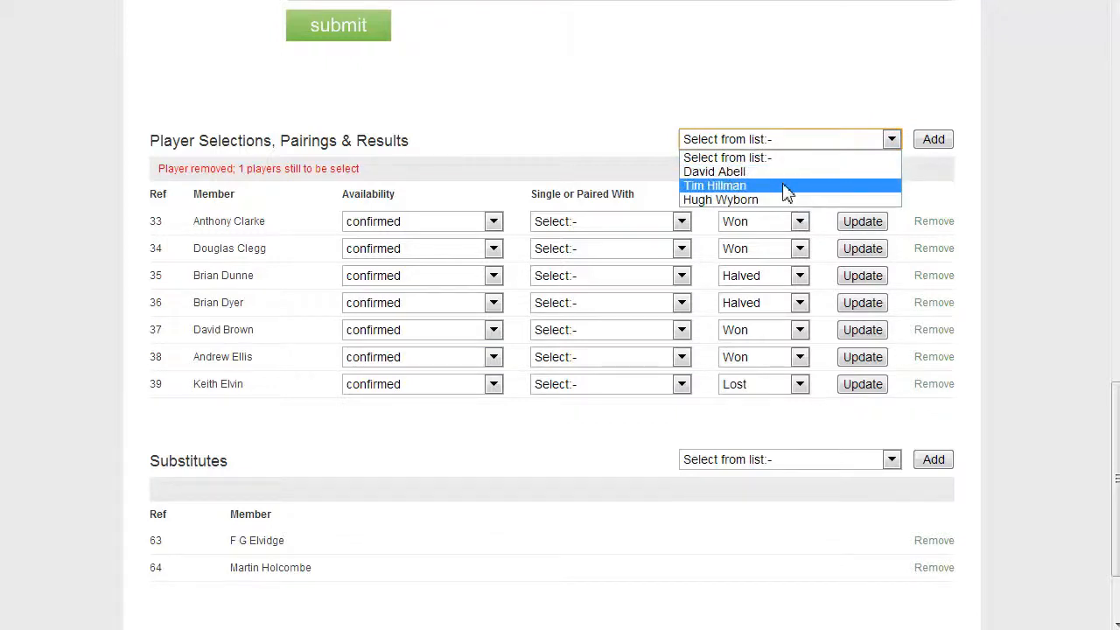
{"action": "left_click", "coordinate": [785, 106]}
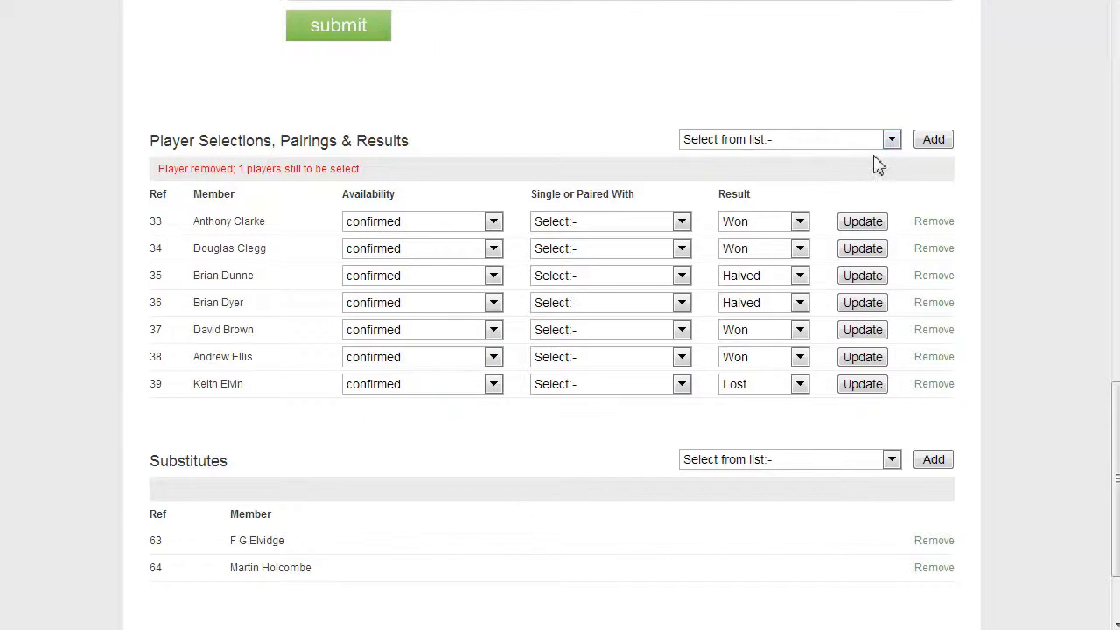
Add the last member offered in the list of available members to the fixture's player selections.
{"action": "left_click", "coordinate": [892, 141]}
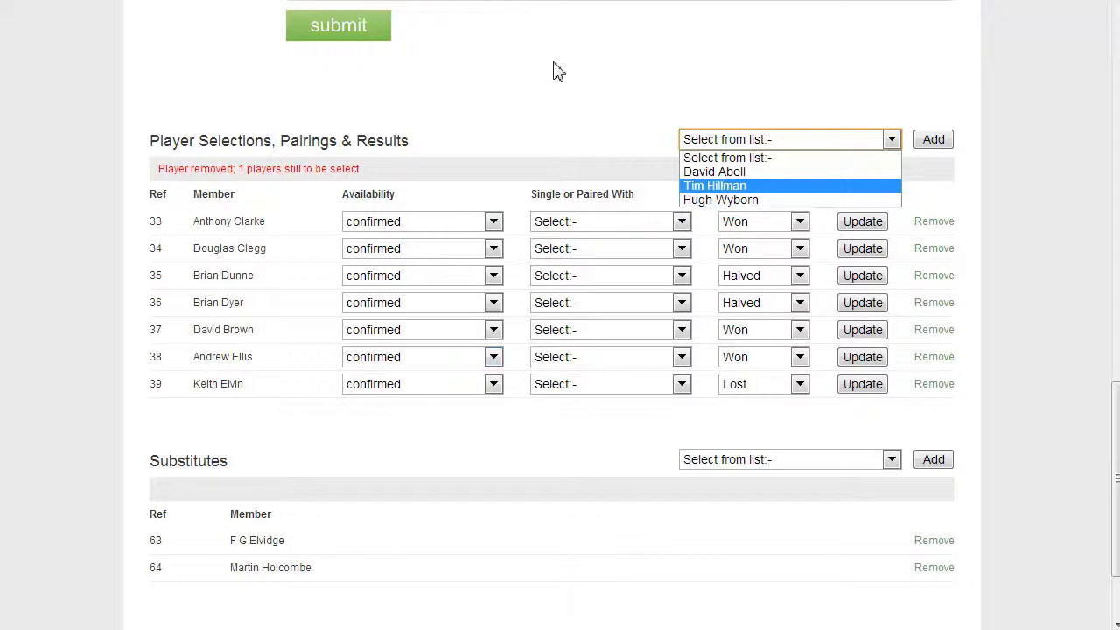
{"action": "left_click", "coordinate": [779, 201]}
{"action": "left_click", "coordinate": [944, 147]}
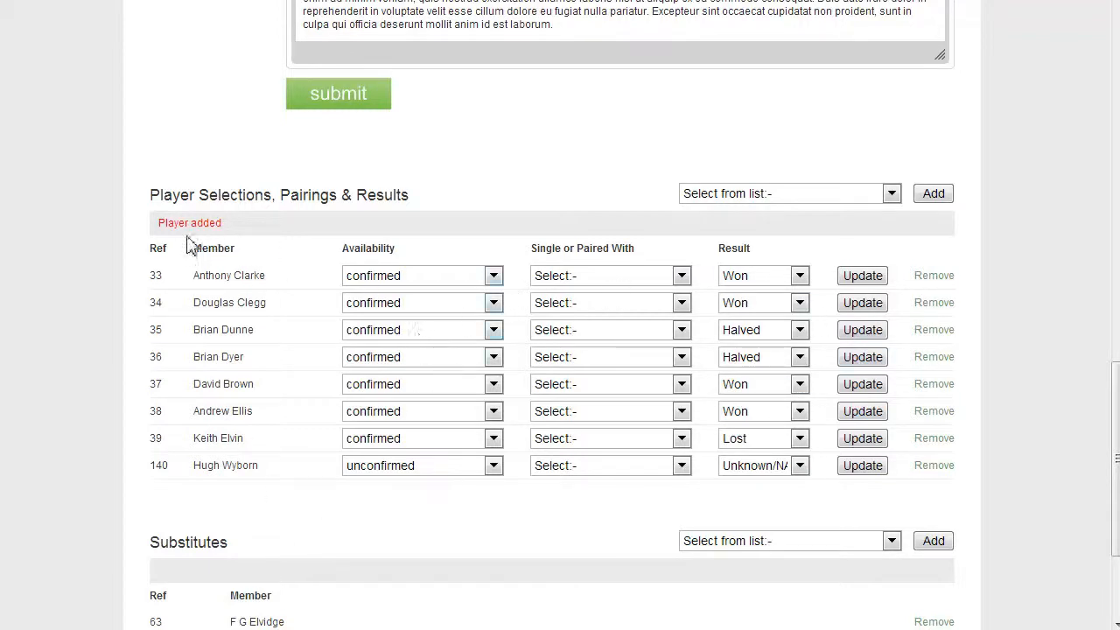
Set the newly added player's availability to confirmed and save the change.
{"action": "mouse_move", "coordinate": [1113, 388]}
{"action": "left_mouse_down"}
{"action": "mouse_move", "coordinate": [1110, 430]}
{"action": "mouse_move", "coordinate": [1112, 387]}
{"action": "mouse_move", "coordinate": [1111, 404]}
{"action": "left_mouse_up"}
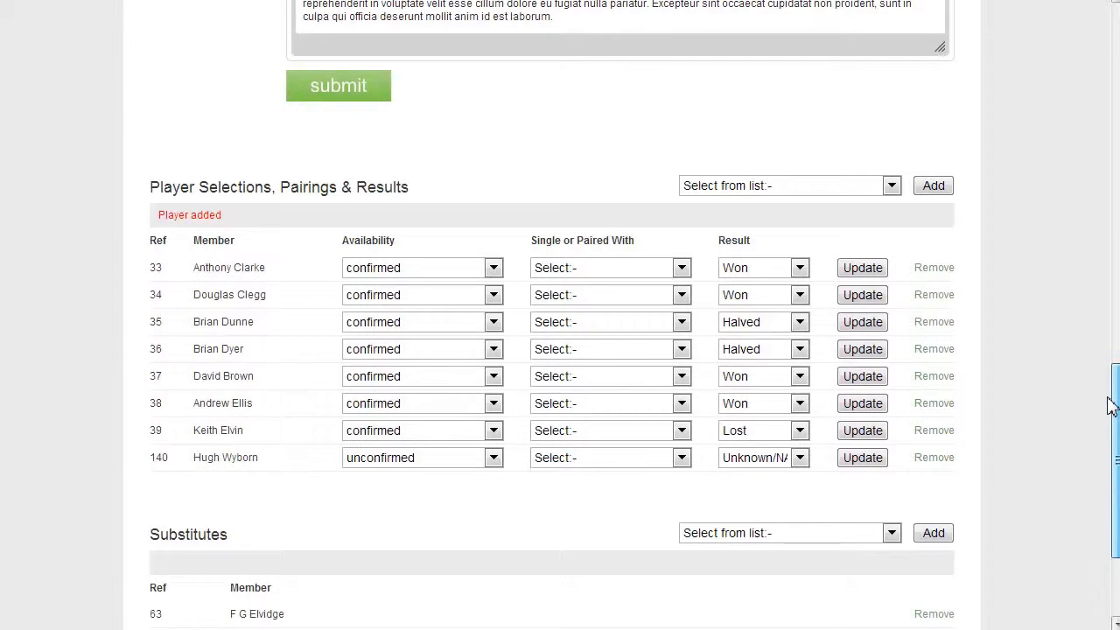
{"action": "mouse_move", "coordinate": [1111, 405]}
{"action": "left_mouse_down"}
{"action": "mouse_move", "coordinate": [1112, 395]}
{"action": "mouse_move", "coordinate": [1112, 411]}
{"action": "left_mouse_up"}
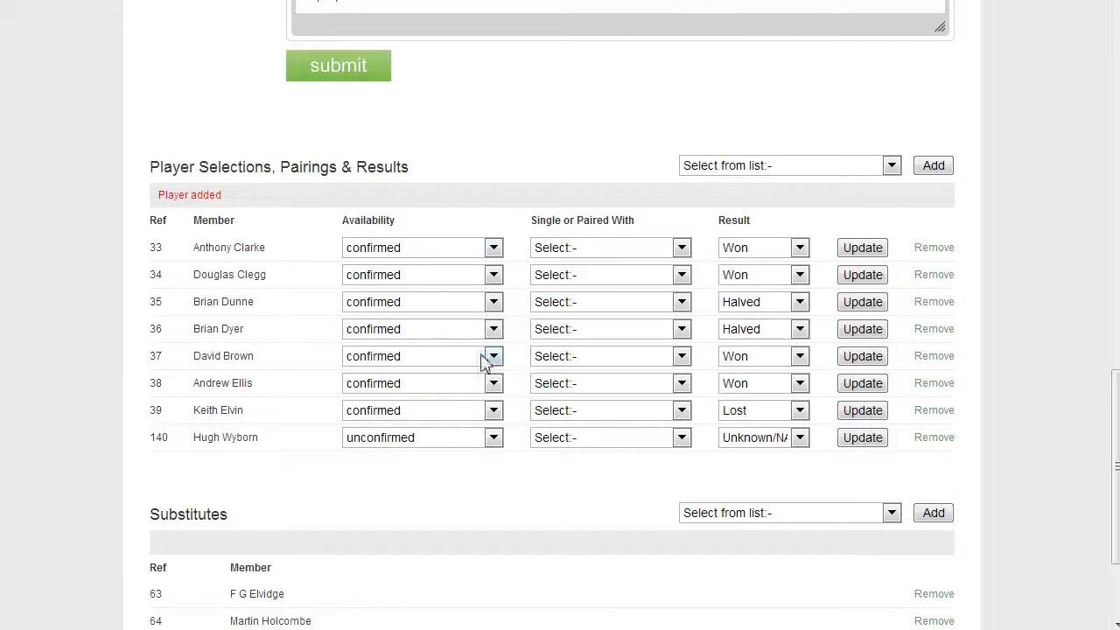
{"action": "left_click", "coordinate": [494, 439]}
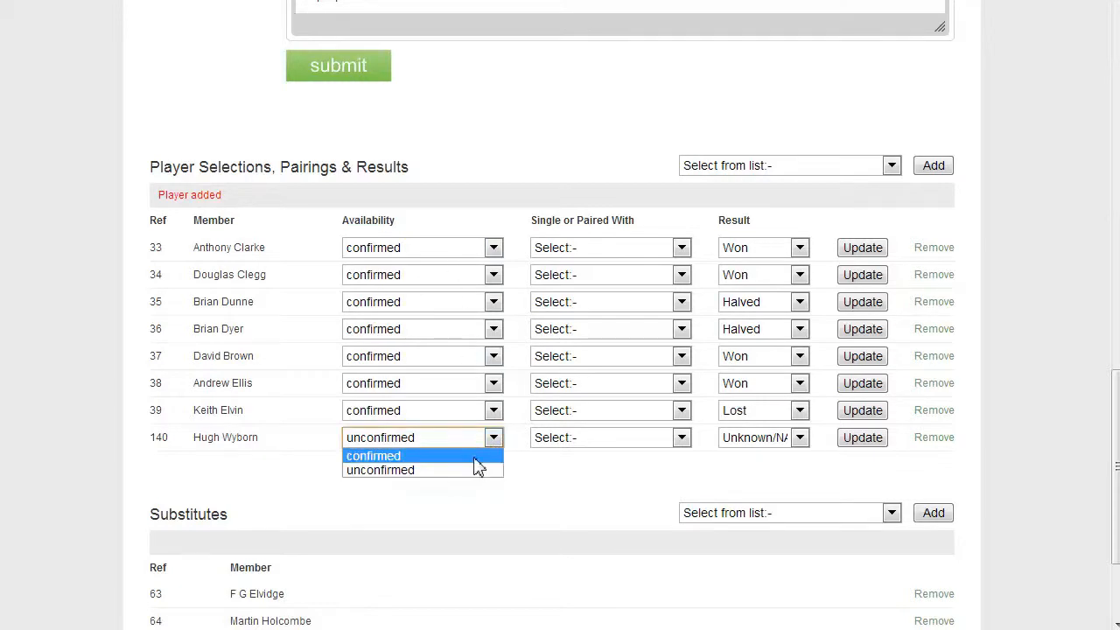
{"action": "left_click", "coordinate": [475, 457]}
{"action": "left_click", "coordinate": [863, 438]}
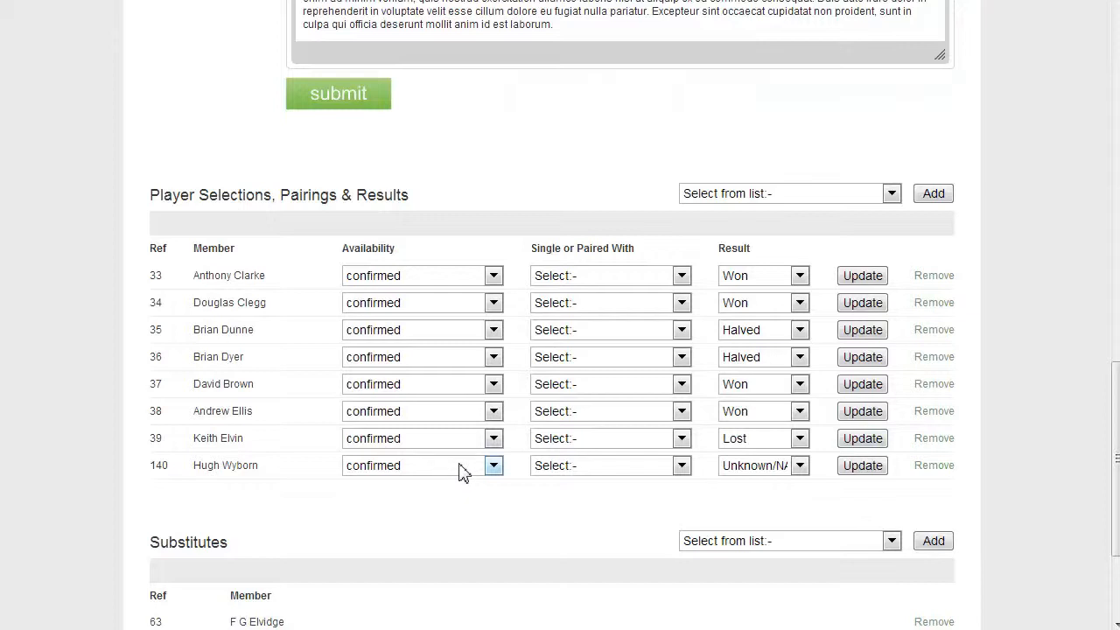
Check the fixture's pairing type, and pair the first listed player with the fourth, saving the pairing.
{"action": "left_click_drag", "start_coordinate": [1115, 400], "coordinate": [1116, 156]}
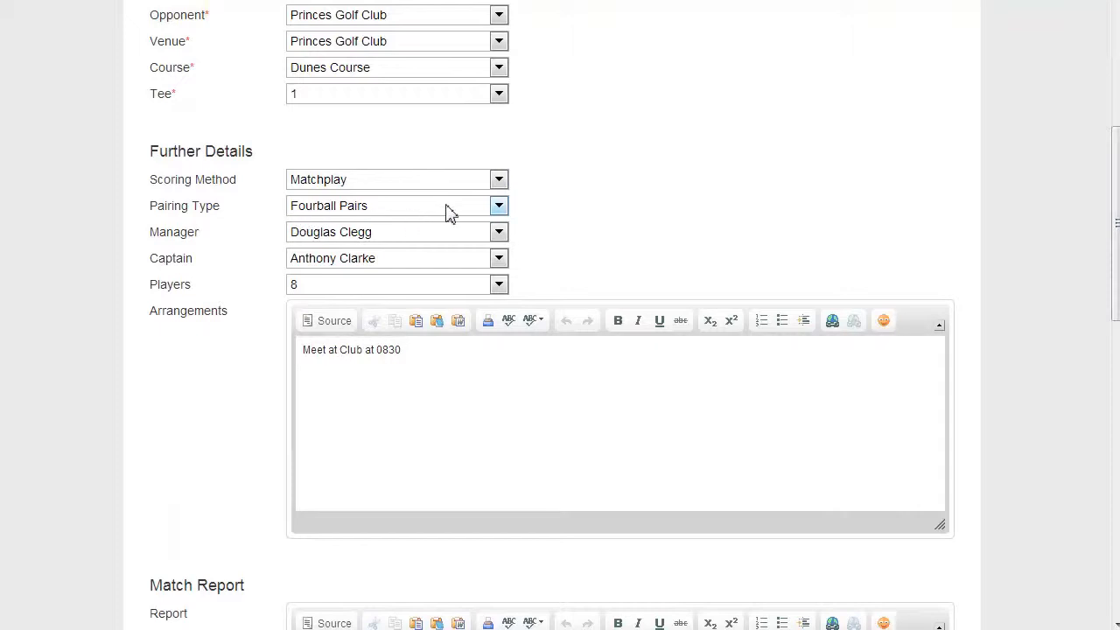
{"action": "left_click_drag", "start_coordinate": [1117, 295], "coordinate": [1114, 534]}
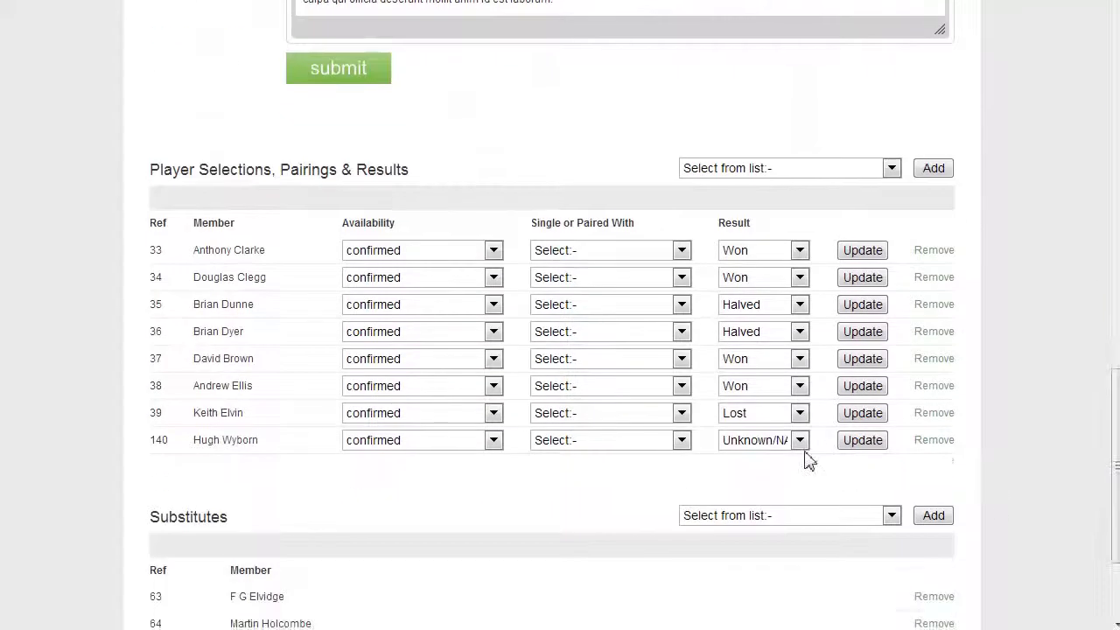
{"action": "left_click", "coordinate": [681, 251]}
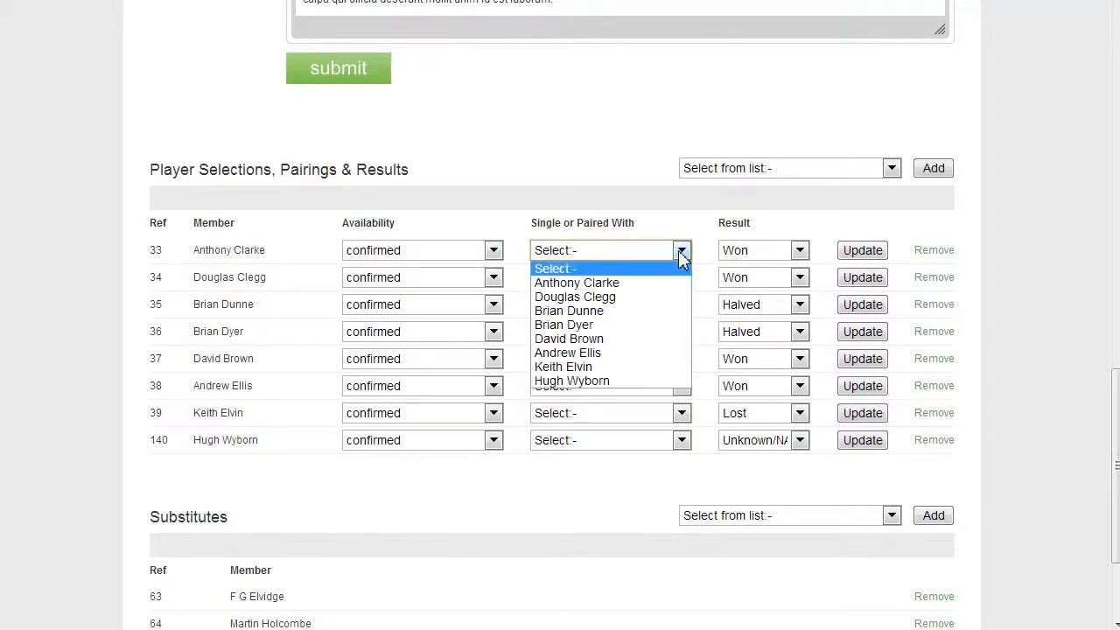
{"action": "left_click", "coordinate": [645, 327]}
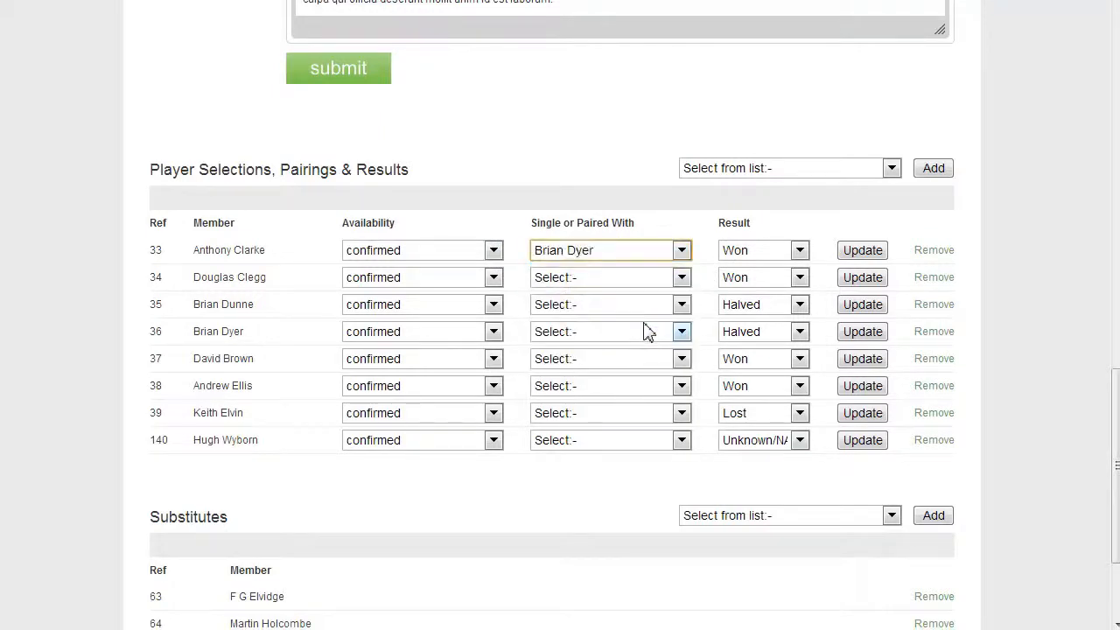
{"action": "left_click", "coordinate": [866, 252]}
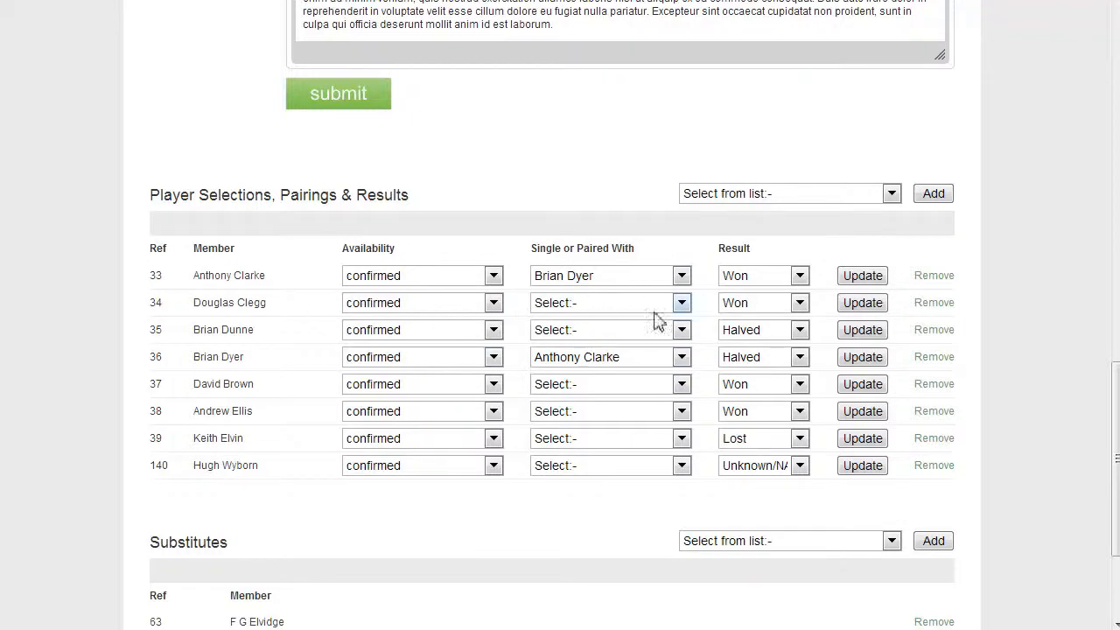
Pair the second listed player with the third and save the pairing.
{"action": "left_click", "coordinate": [681, 304]}
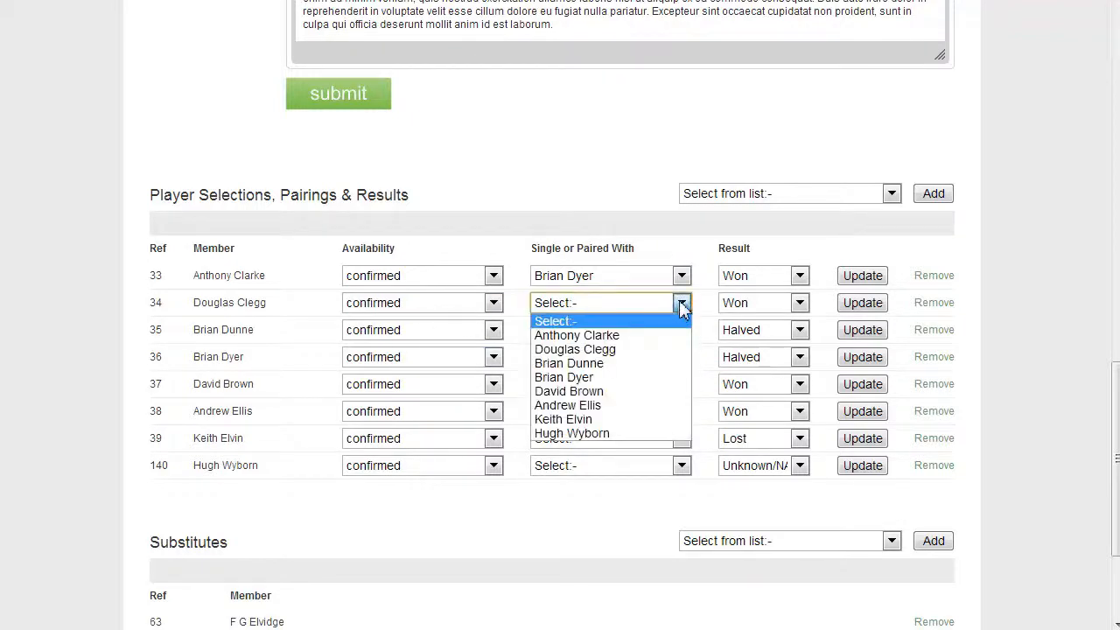
{"action": "left_click", "coordinate": [629, 365]}
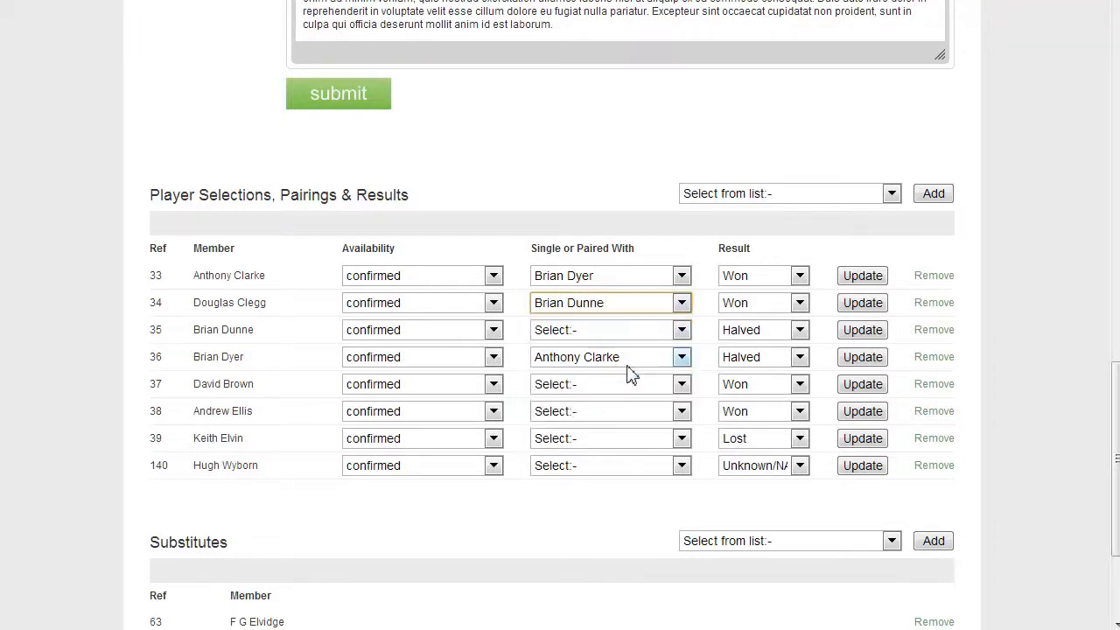
{"action": "left_click", "coordinate": [864, 304]}
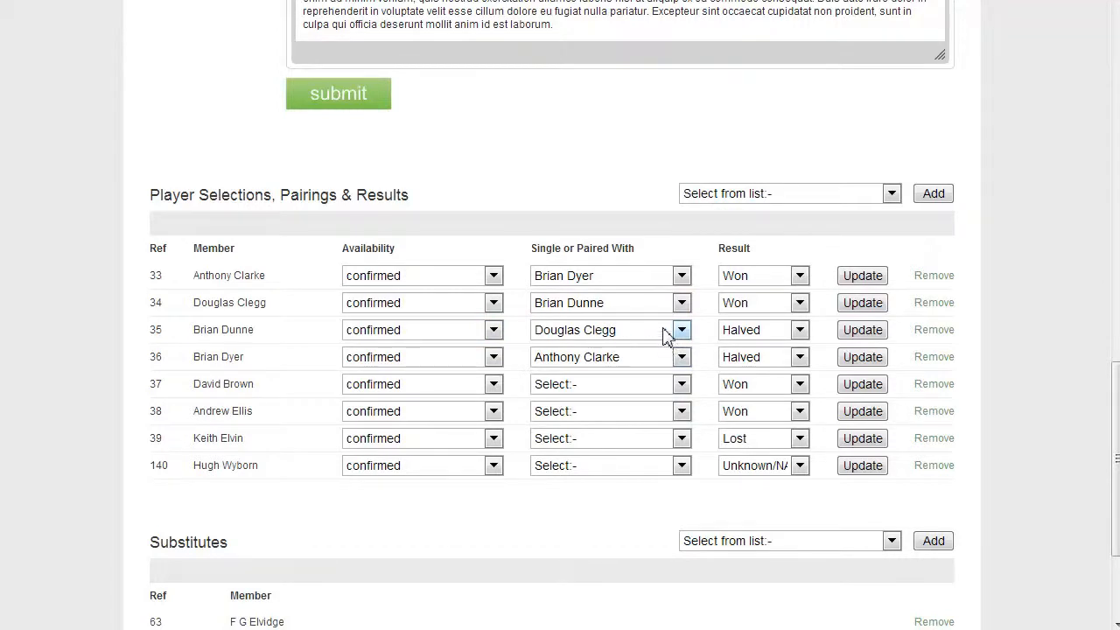
Pair the fifth listed player with the sixth and the seventh with the eighth, saving each pairing.
{"action": "left_click", "coordinate": [681, 385]}
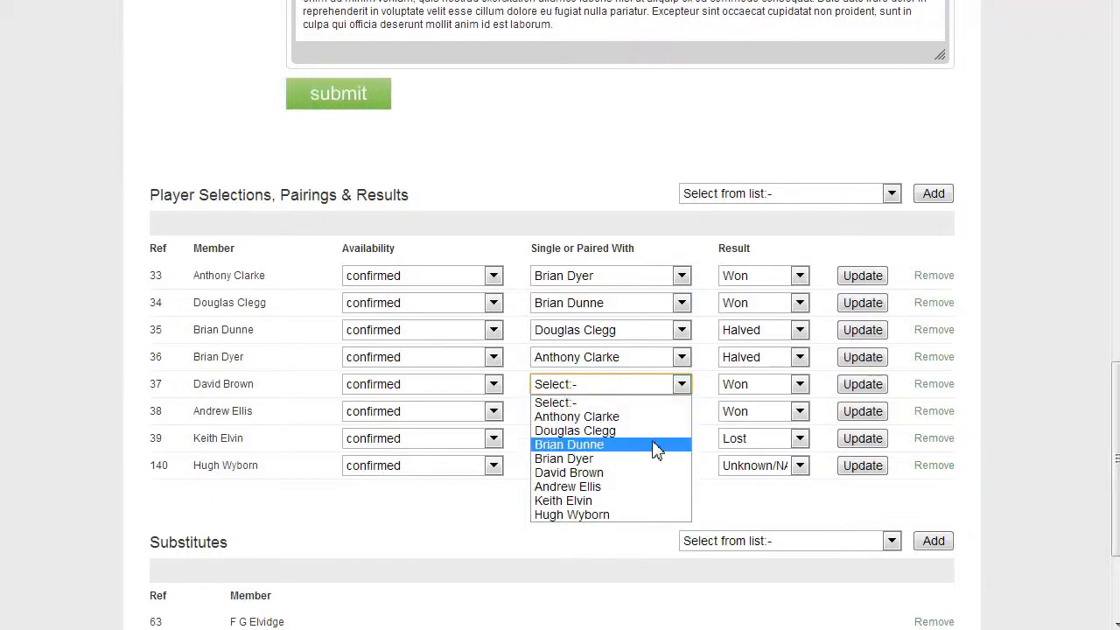
{"action": "left_click", "coordinate": [646, 486]}
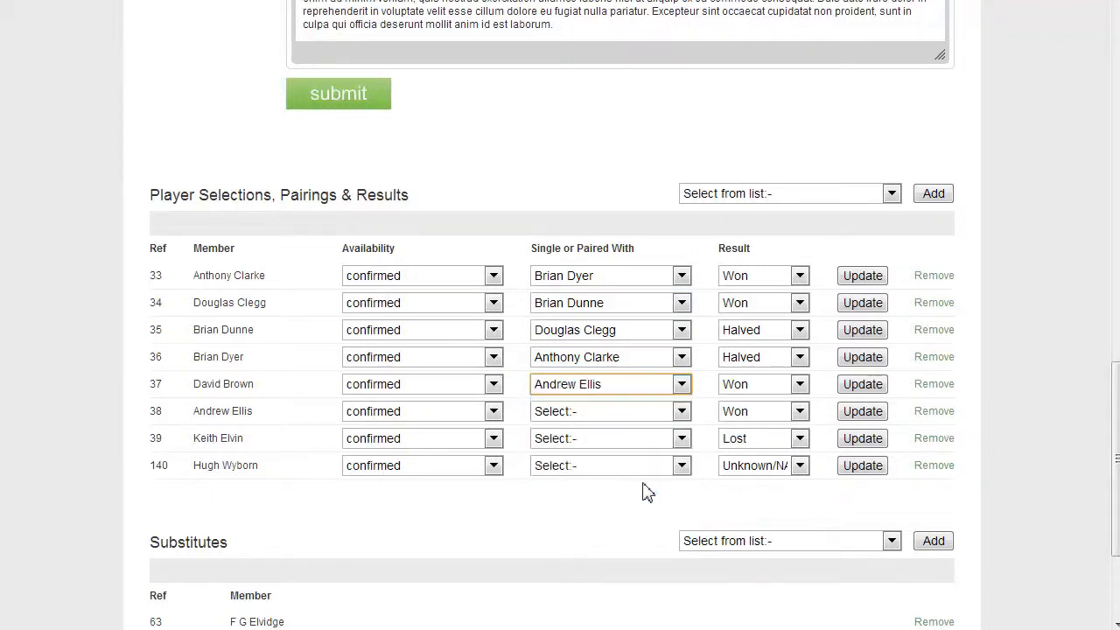
{"action": "left_click", "coordinate": [863, 384]}
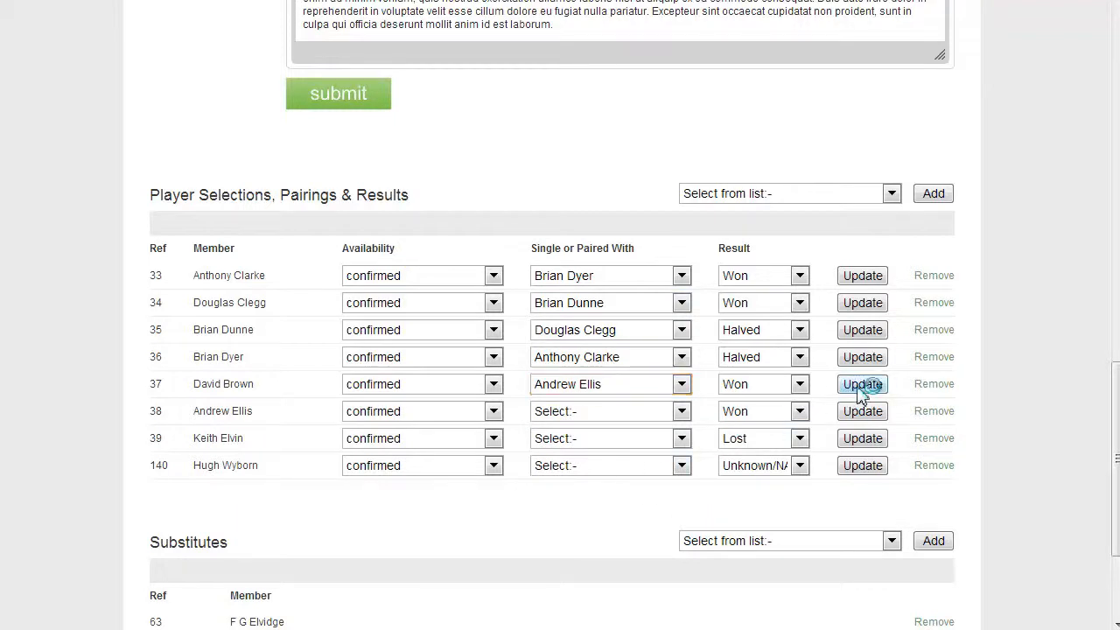
{"action": "left_click", "coordinate": [681, 439]}
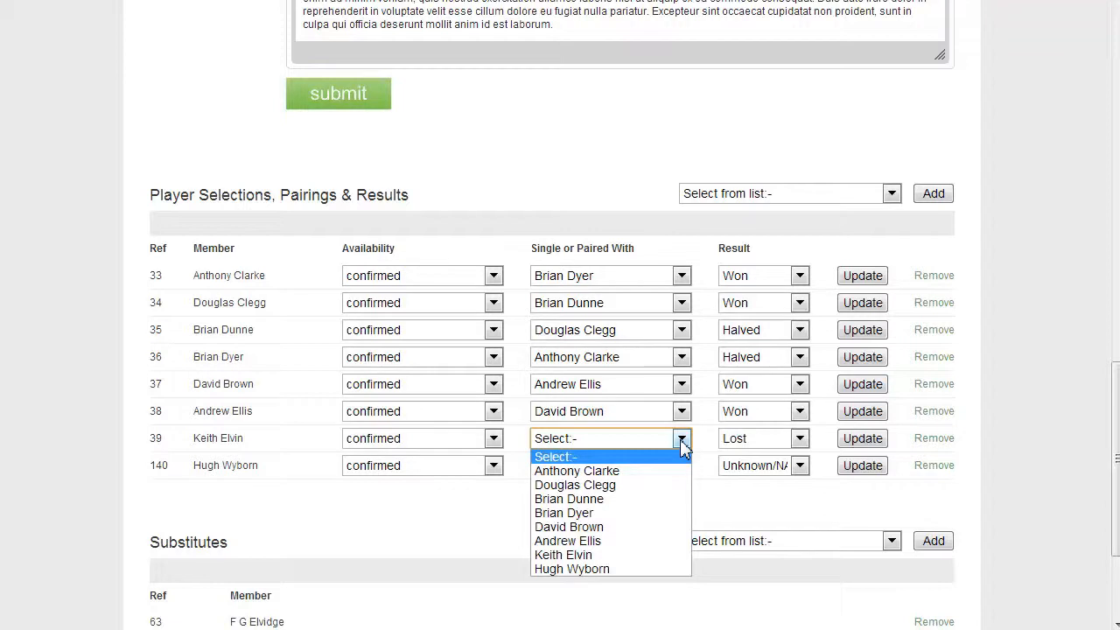
{"action": "left_click", "coordinate": [634, 570]}
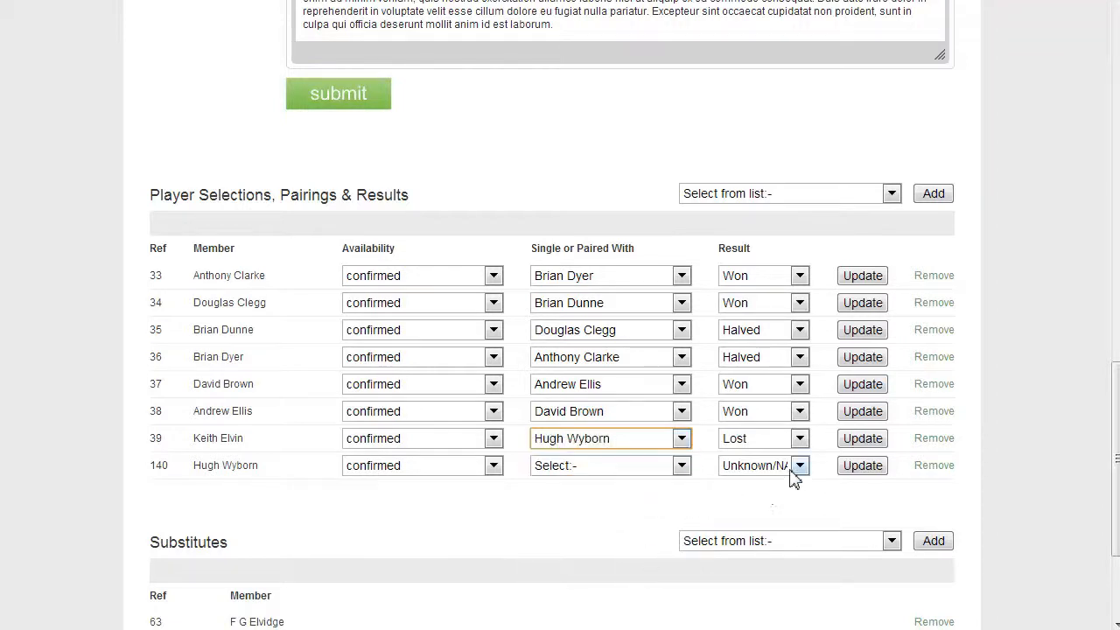
{"action": "left_click", "coordinate": [856, 443]}
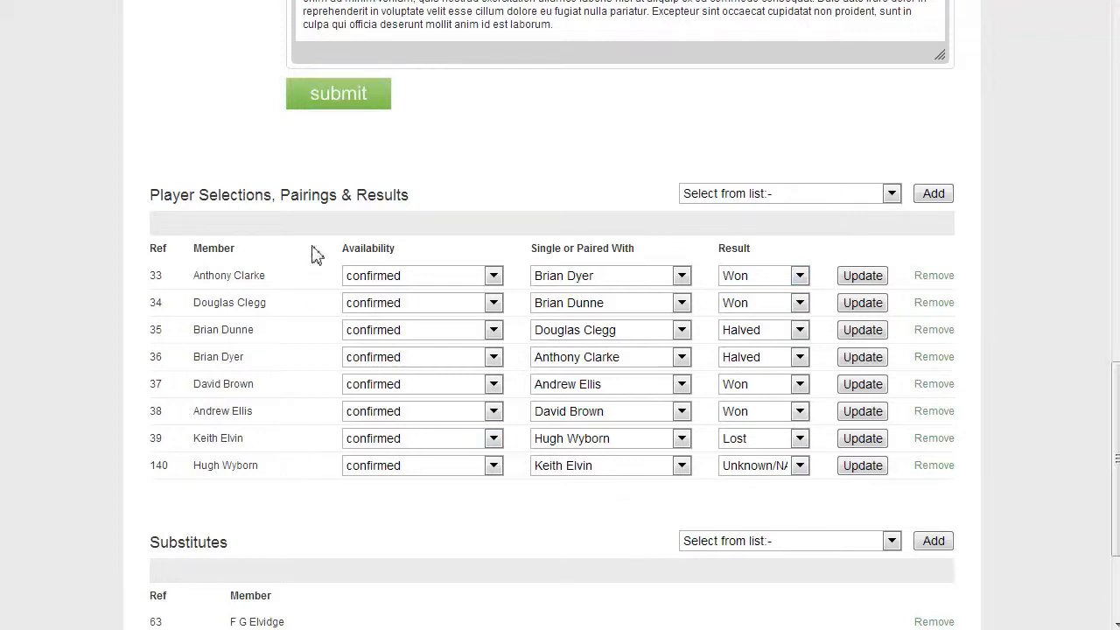
Record the last listed player's result as Won, save it, and check the overall match result and scores.
{"action": "left_click", "coordinate": [801, 467]}
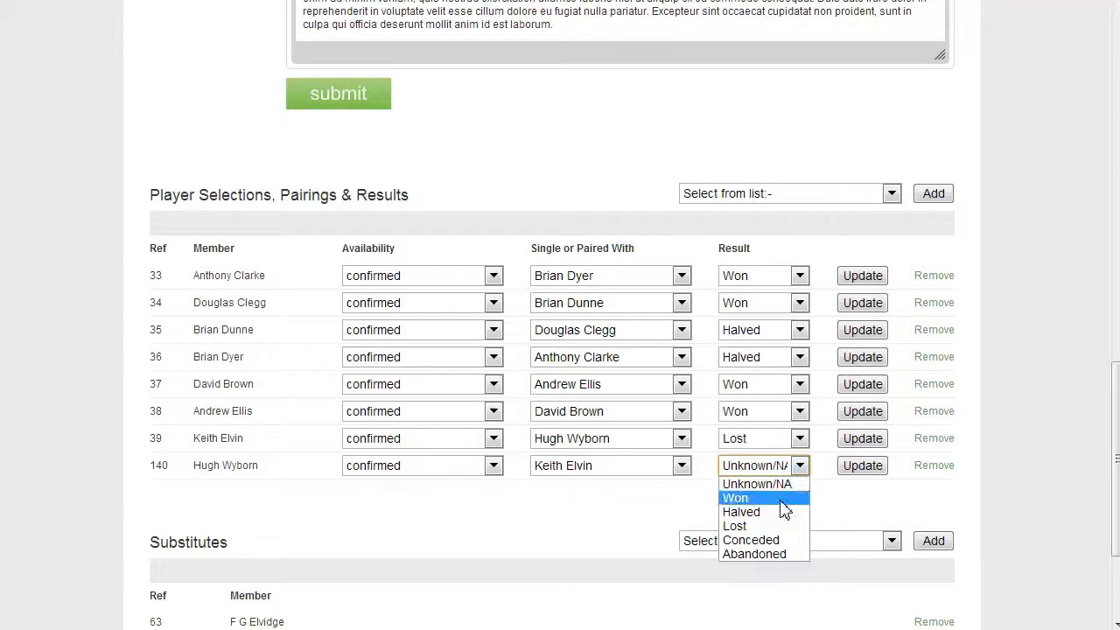
{"action": "left_click", "coordinate": [778, 503]}
{"action": "left_click", "coordinate": [862, 467]}
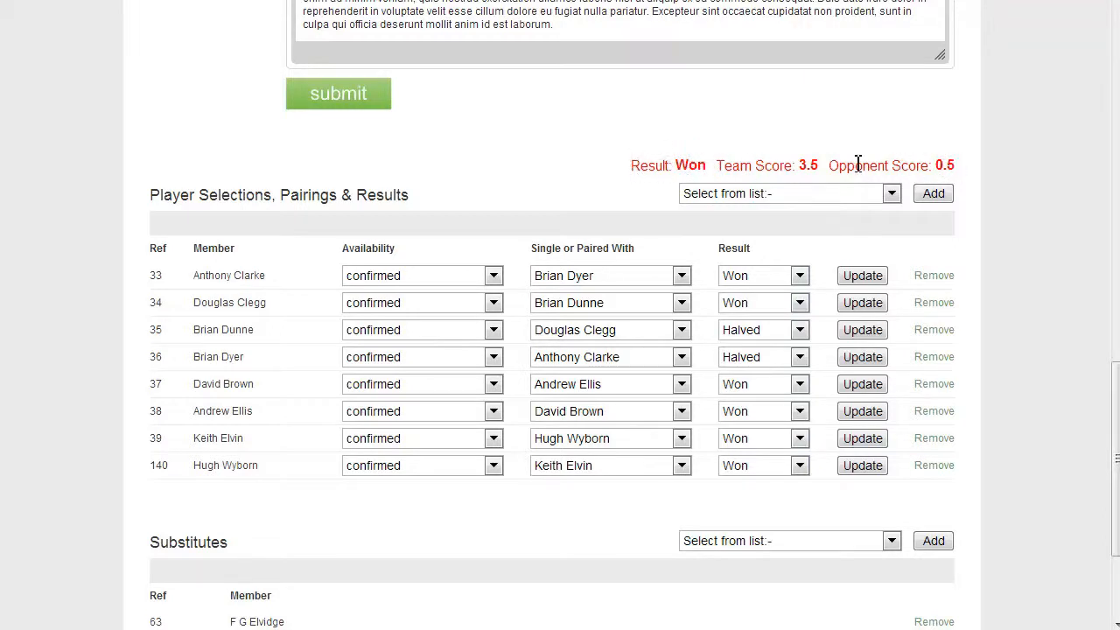
{"action": "left_click_drag", "start_coordinate": [628, 162], "coordinate": [914, 171]}
{"action": "left_click", "coordinate": [582, 166]}
Review the fixture's substitutes and examine which members are available to add as substitutes.
{"action": "left_click_drag", "start_coordinate": [1117, 386], "coordinate": [1116, 433]}
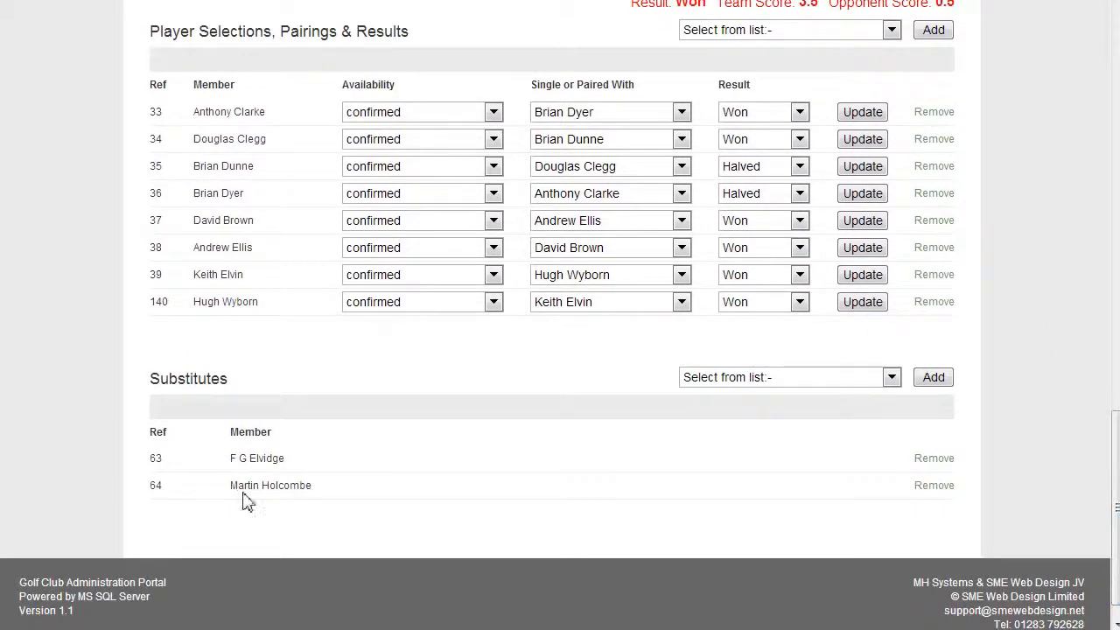
{"action": "left_click", "coordinate": [892, 378]}
{"action": "left_click", "coordinate": [893, 378]}
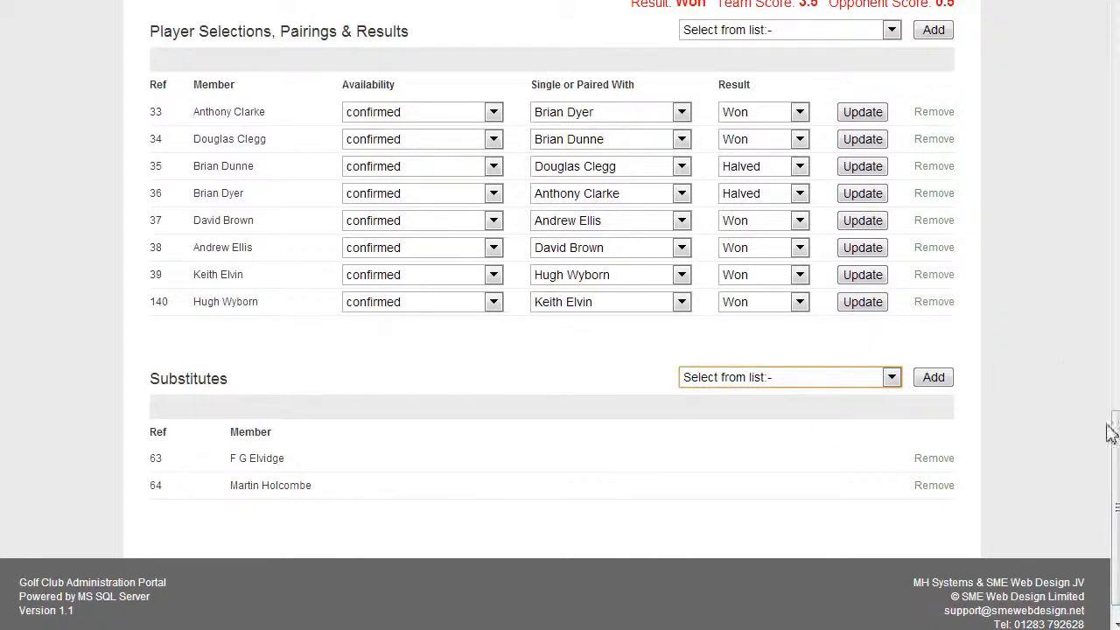
Review the whole fixture, from the player results and substitutes to the match report, arrangements and further details.
{"action": "left_click_drag", "start_coordinate": [1116, 448], "coordinate": [1111, 420]}
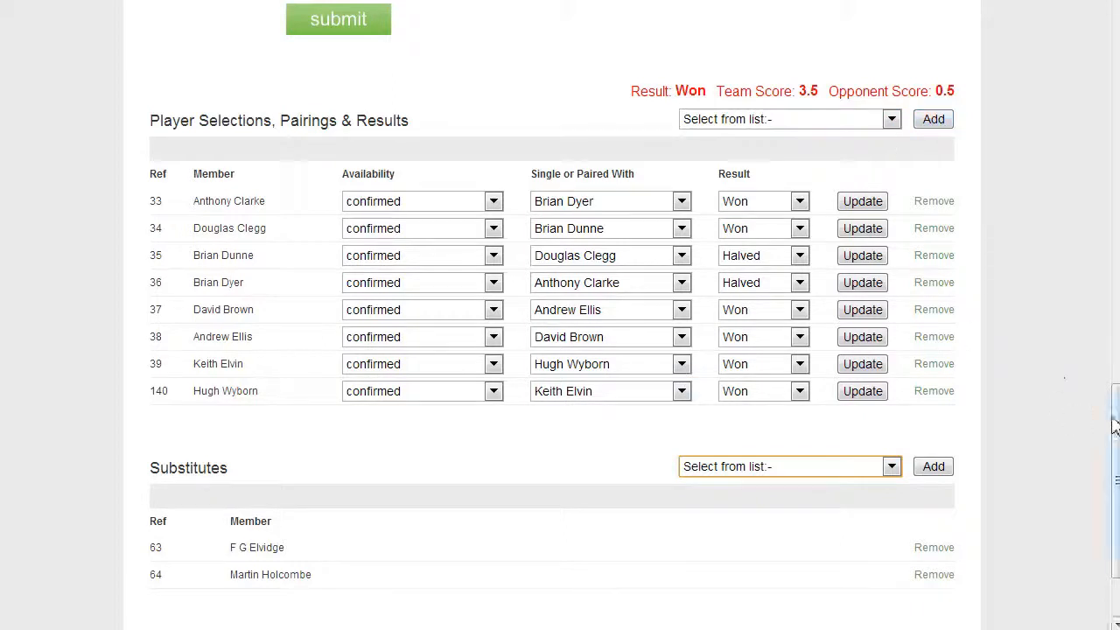
{"action": "left_click_drag", "start_coordinate": [1115, 421], "coordinate": [1117, 319]}
{"action": "left_click_drag", "start_coordinate": [1117, 379], "coordinate": [1117, 488]}
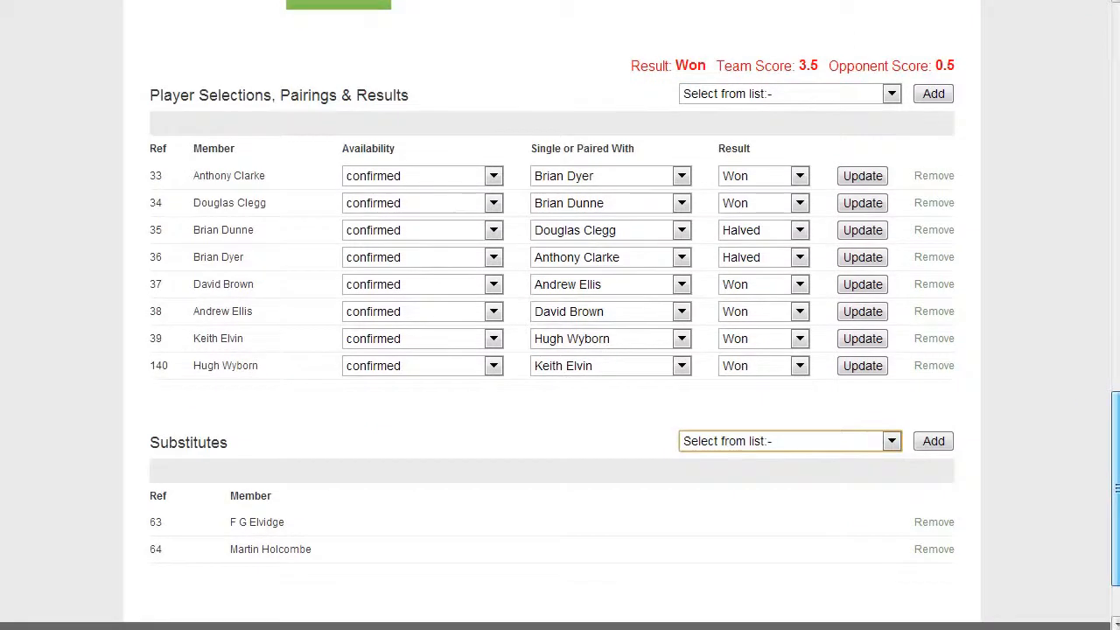
{"action": "scroll", "coordinate": [560, 315], "scroll_direction": "down", "scroll_amount": 1}
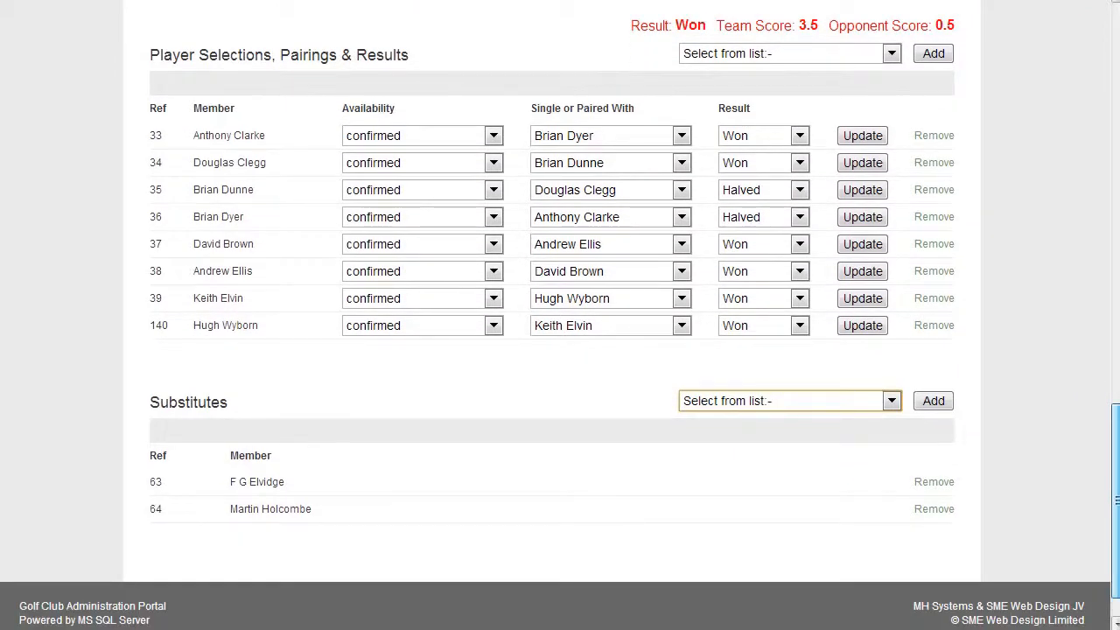
{"action": "scroll", "coordinate": [561, 315], "scroll_direction": "down", "scroll_amount": 1}
{"action": "scroll", "coordinate": [560, 315], "scroll_direction": "up", "scroll_amount": 3}
{"action": "scroll", "coordinate": [560, 315], "scroll_direction": "down", "scroll_amount": 2}
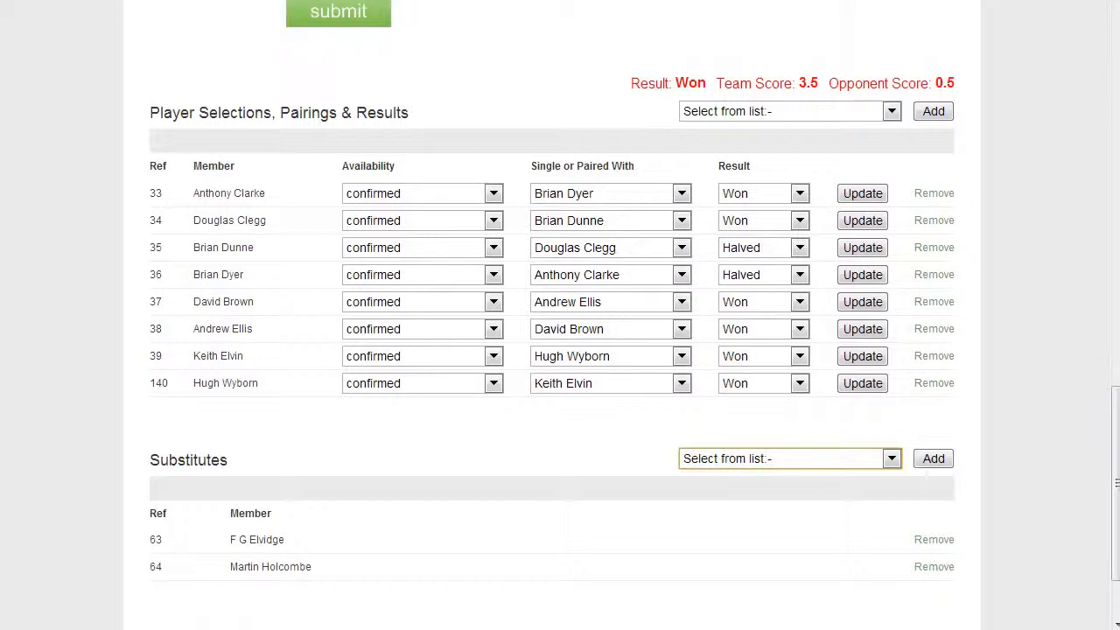
{"action": "scroll", "coordinate": [560, 315], "scroll_direction": "up", "scroll_amount": 3}
{"action": "scroll", "coordinate": [988, 294], "scroll_direction": "up", "scroll_amount": 3}
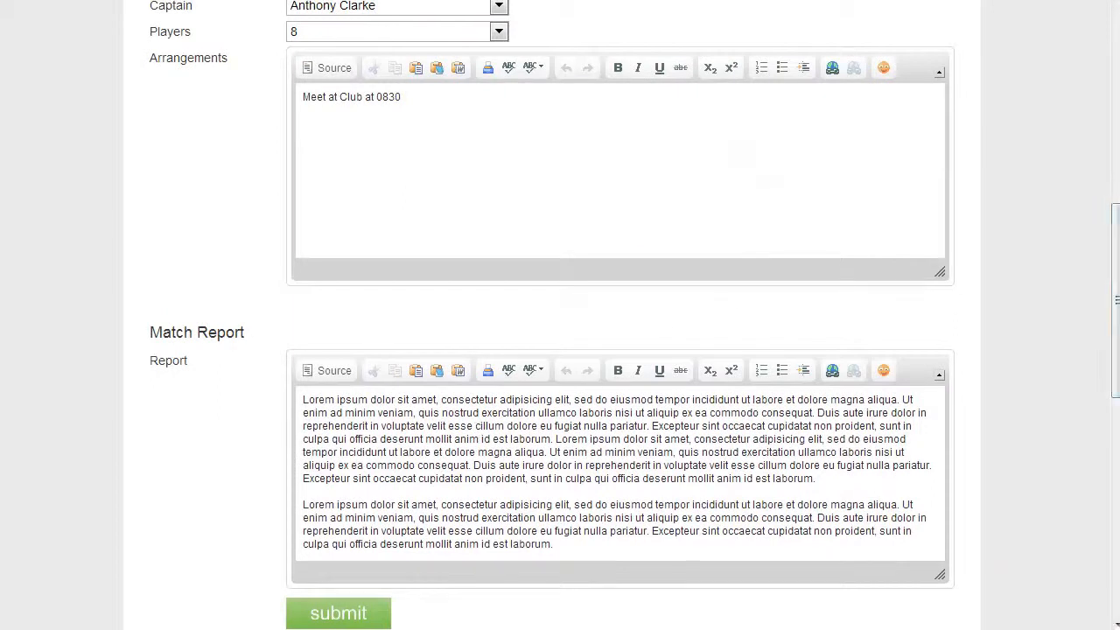
{"action": "scroll", "coordinate": [560, 315], "scroll_direction": "up", "scroll_amount": 3}
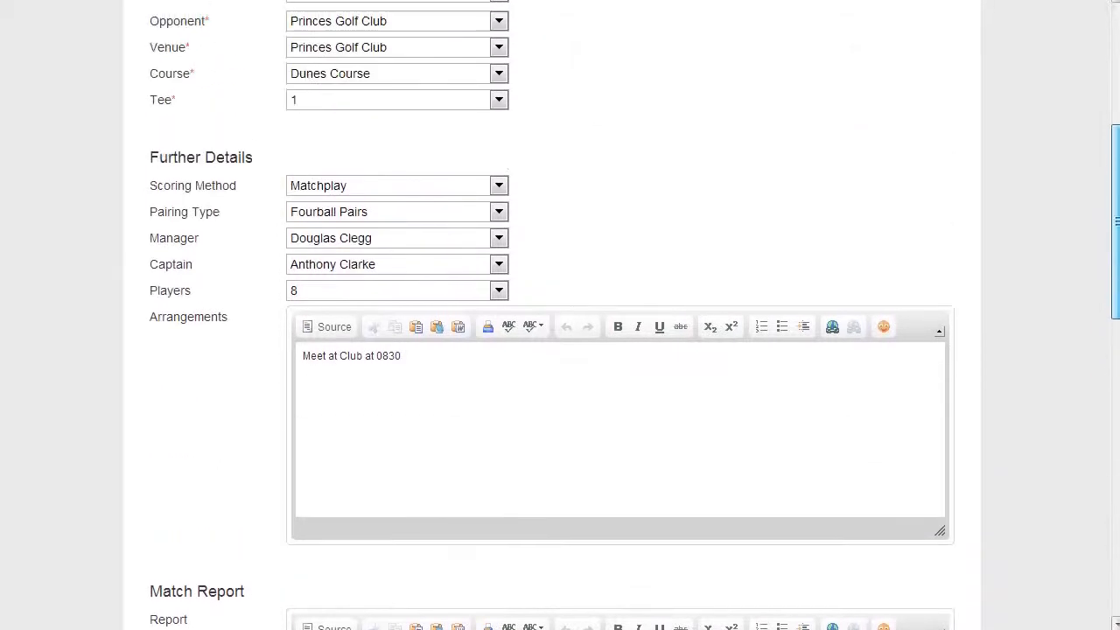
{"action": "scroll", "coordinate": [560, 315], "scroll_direction": "up", "scroll_amount": 1}
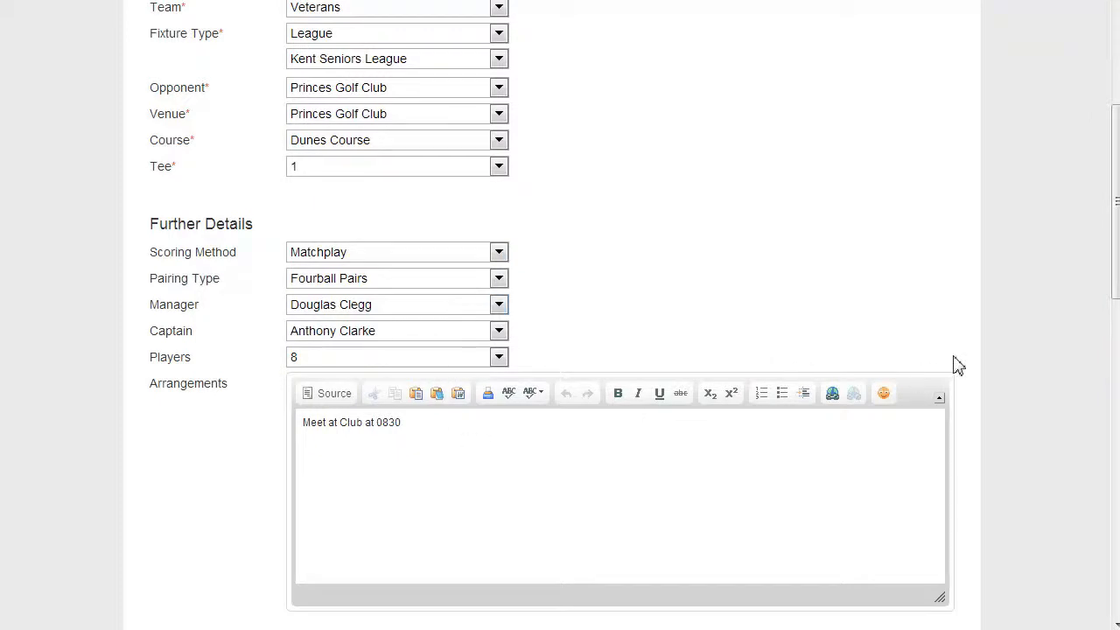
Look over the match report and main details, and leave the fixture for the portal's home page.
{"action": "left_click_drag", "start_coordinate": [1115, 278], "coordinate": [1100, 429]}
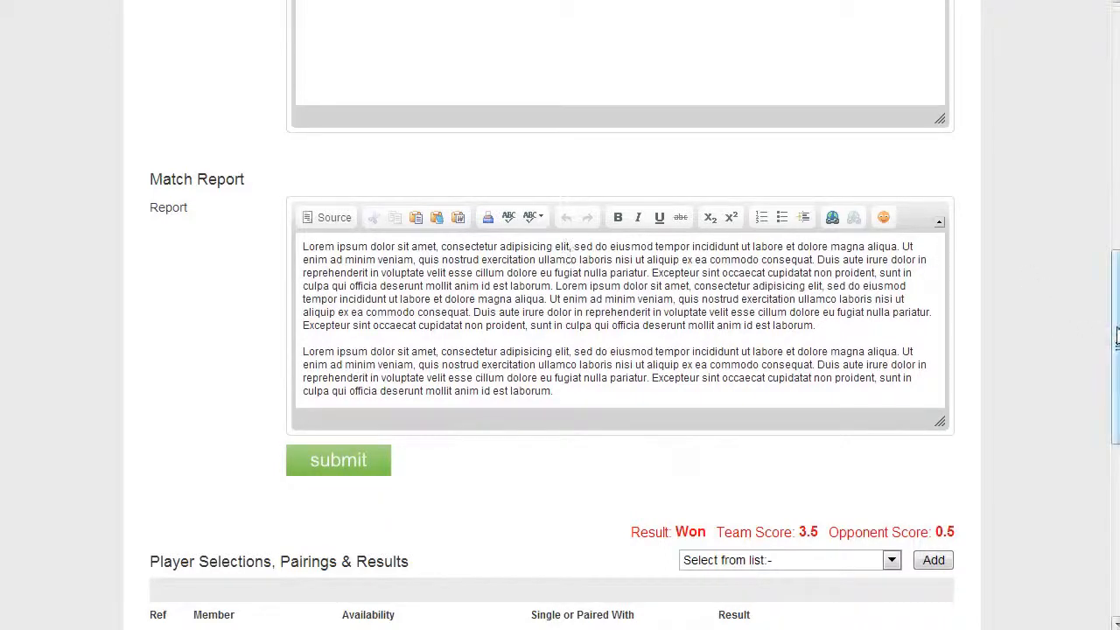
{"action": "left_click_drag", "start_coordinate": [1114, 333], "coordinate": [1113, 78]}
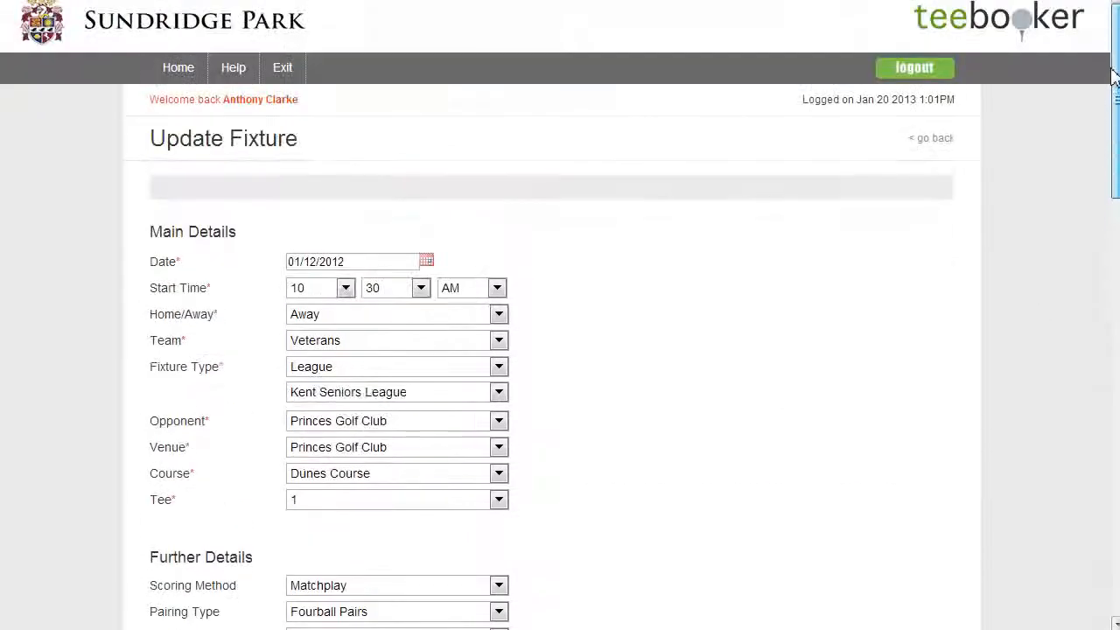
{"action": "left_click", "coordinate": [176, 74]}
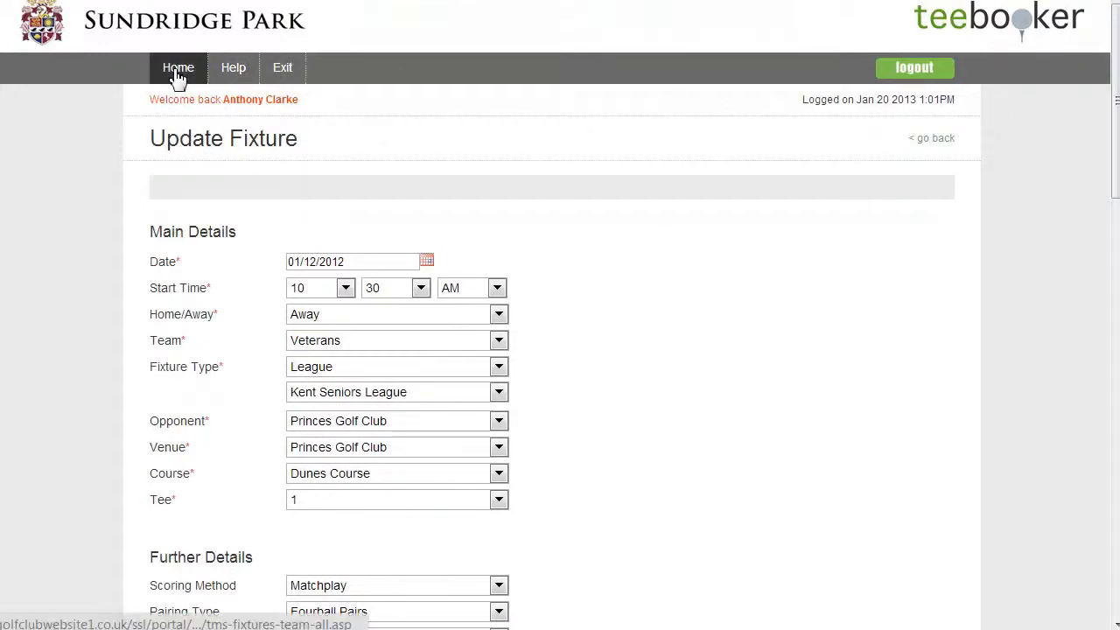